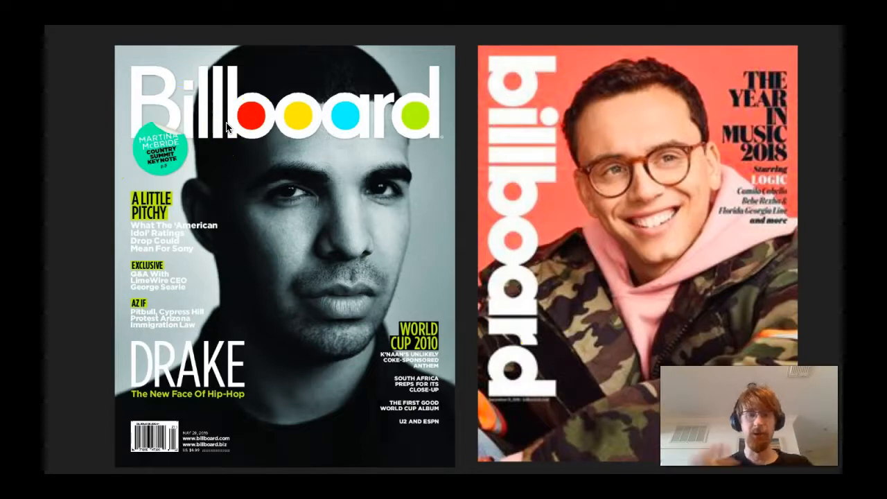
# Step: Exit the slideshow, check the cover open in Pixlr, and search Google Images for "Time Magazine logo" in a new browser tab
pyautogui.press('Escape')
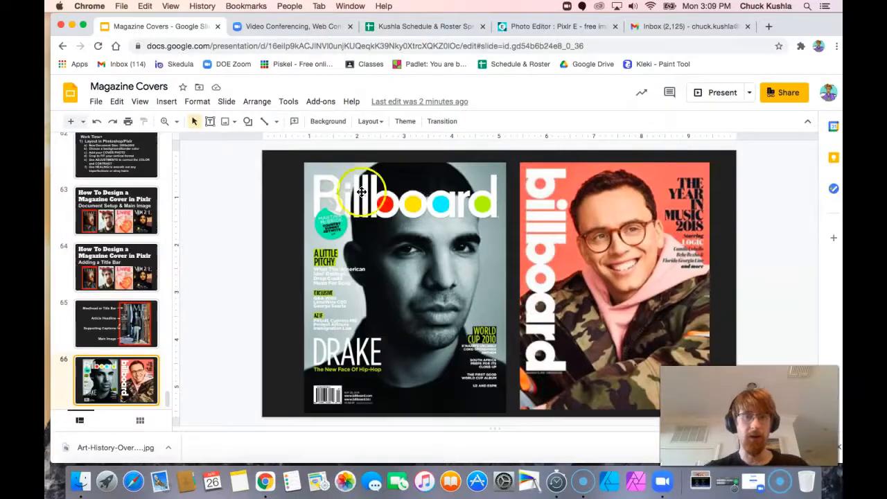
pyautogui.click(548, 27)
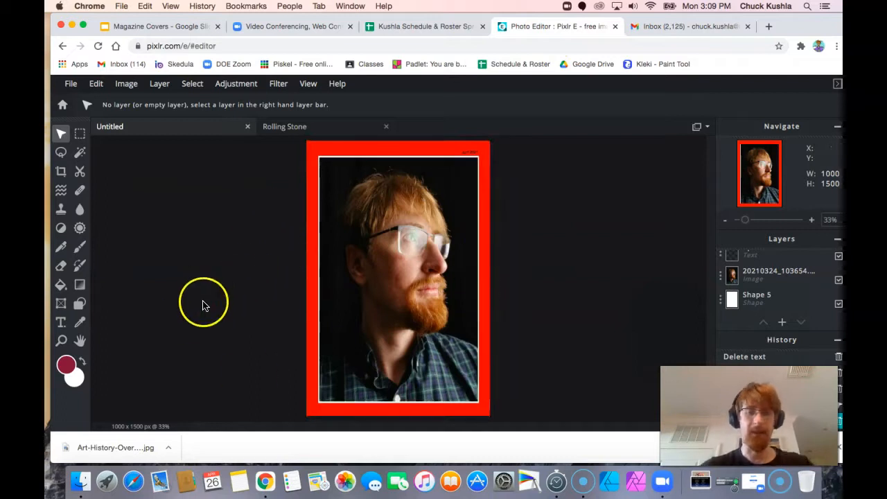
pyautogui.click(768, 28)
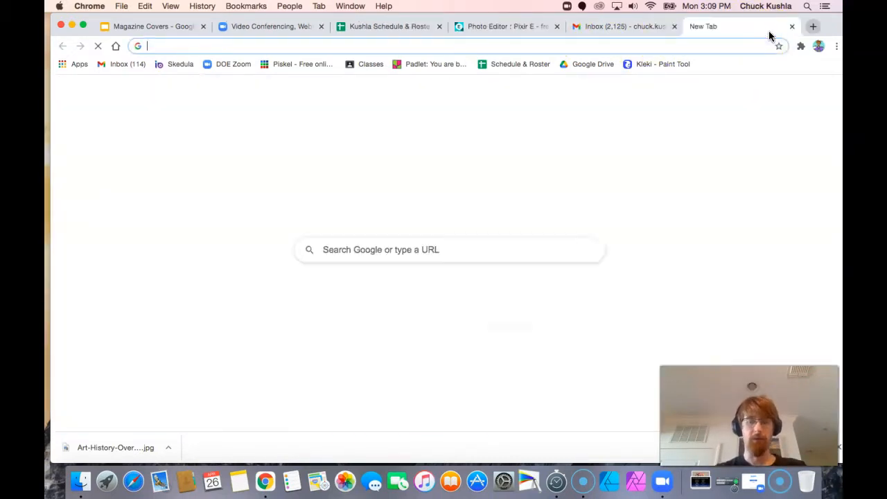
pyautogui.write('Time Magazine logo')
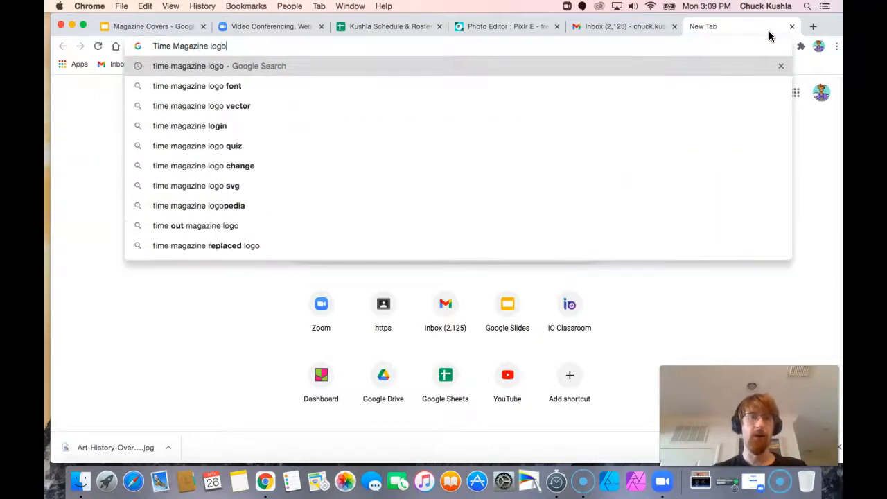
pyautogui.press('Return')
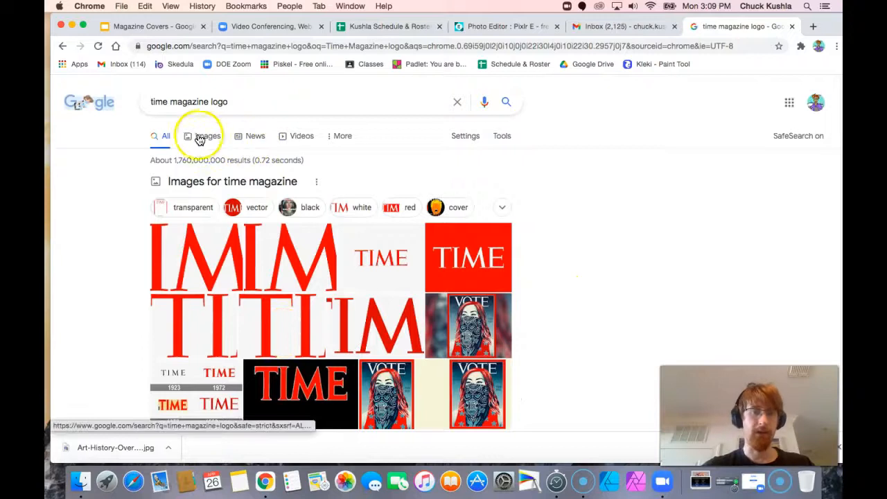
pyautogui.click(200, 136)
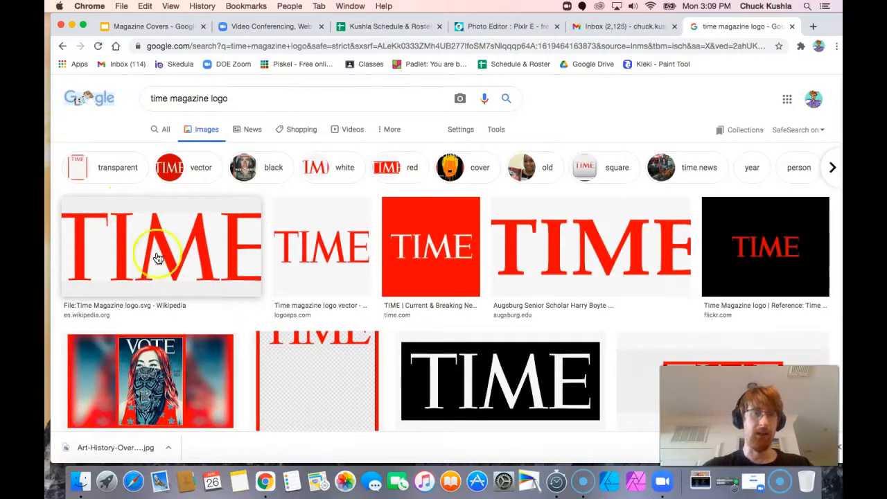
# Step: Preview the PngJoy Time cover frame and the transparent Wikipedia Time logo, leaving the Wikipedia logo open in the preview
pyautogui.click(172, 254)
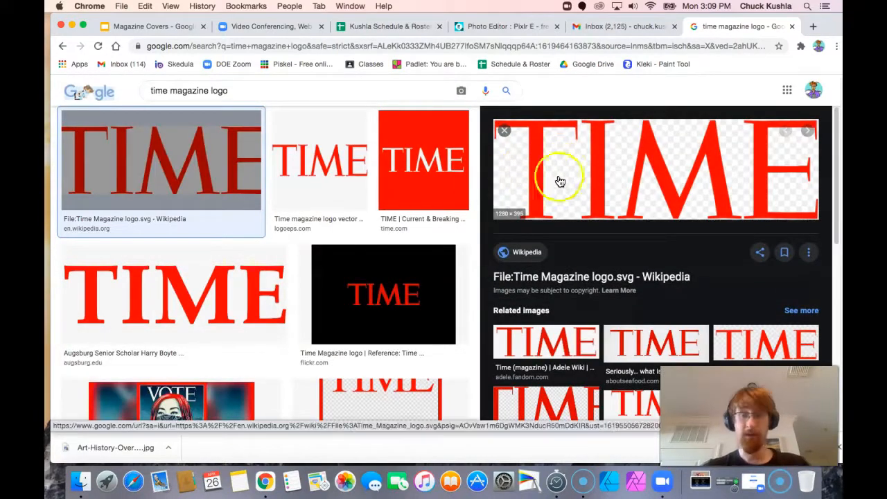
pyautogui.scroll(-3, 346, 326)
pyautogui.click(356, 342)
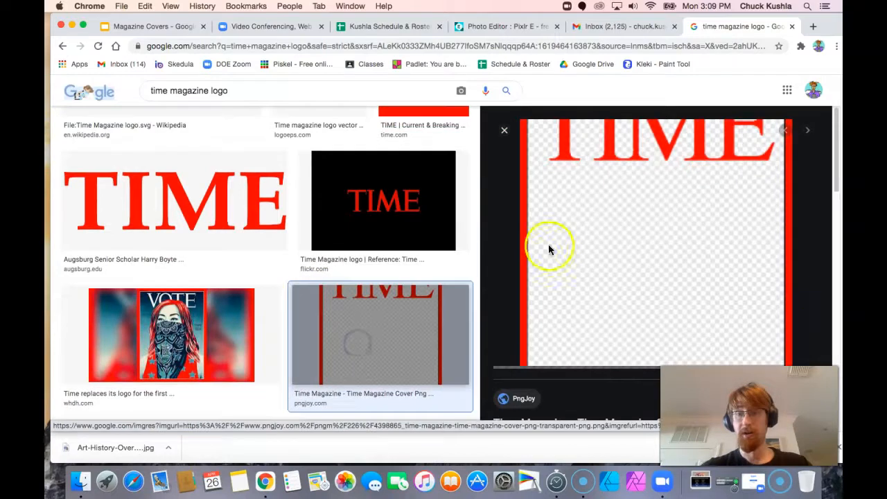
pyautogui.scroll(3, 312, 291)
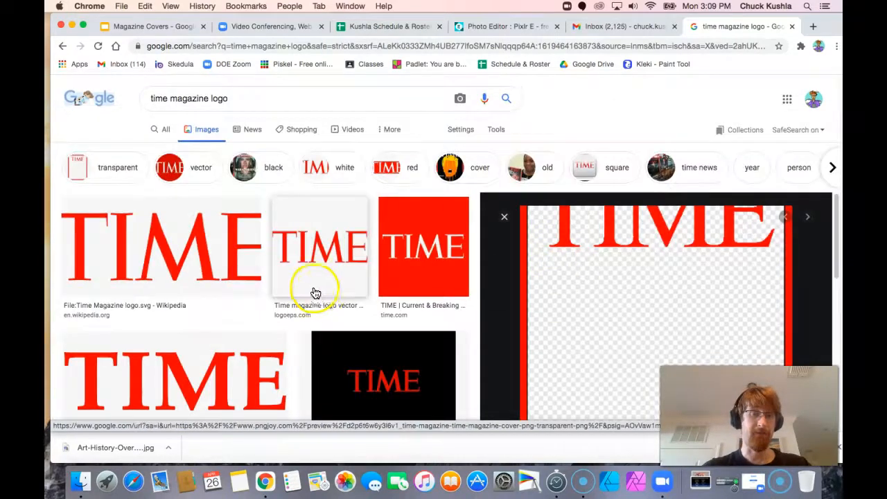
pyautogui.click(180, 260)
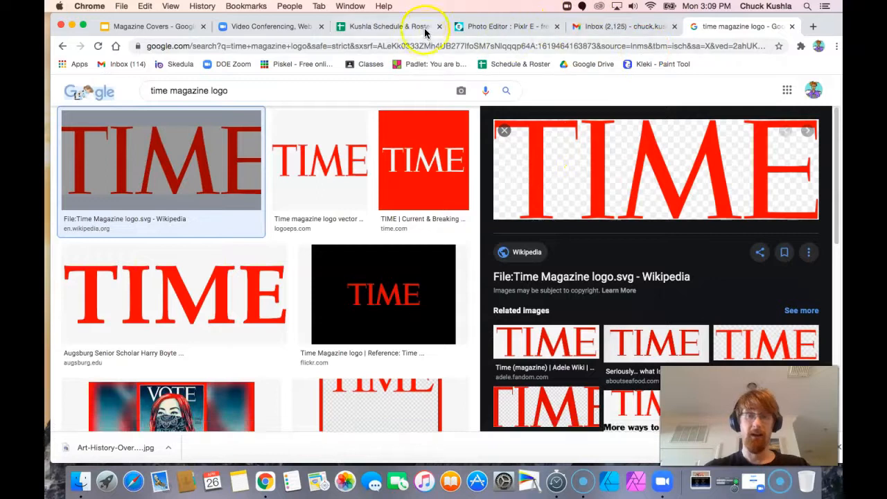
# Step: View the Rolling Stone cover in Pixlr, and search Google Images for "Rolling Stone Logo" in a new browser tab
pyautogui.click(478, 27)
pyautogui.click(298, 128)
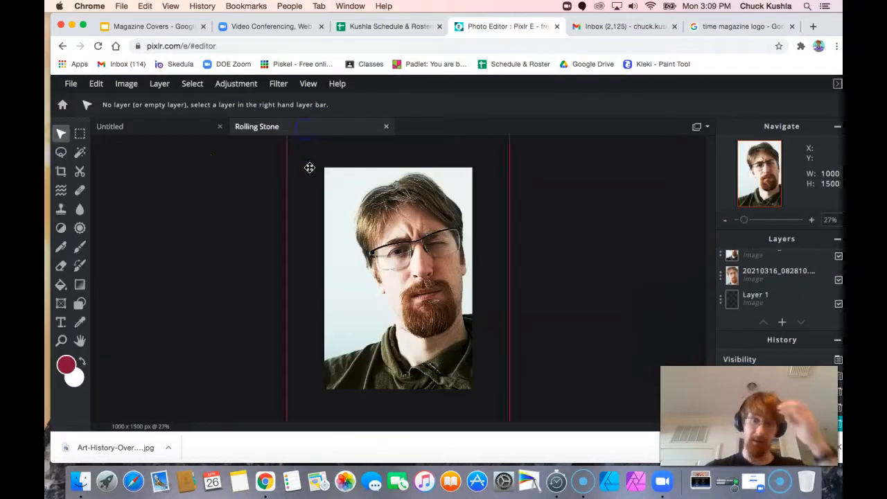
pyautogui.click(693, 25)
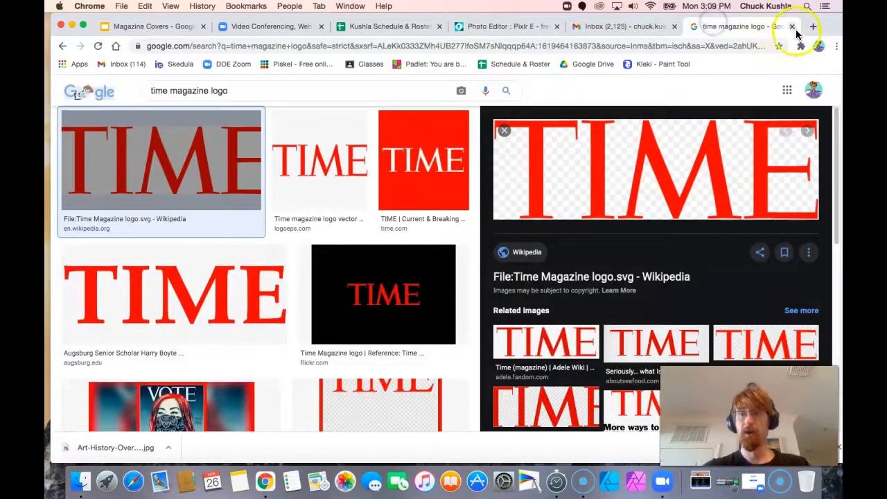
pyautogui.click(811, 26)
pyautogui.write('Roll')
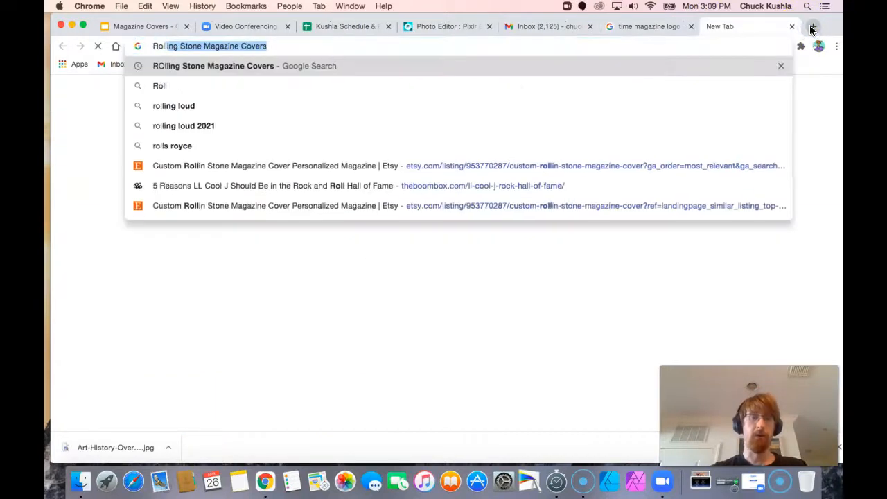
pyautogui.write('ing Stone Logo')
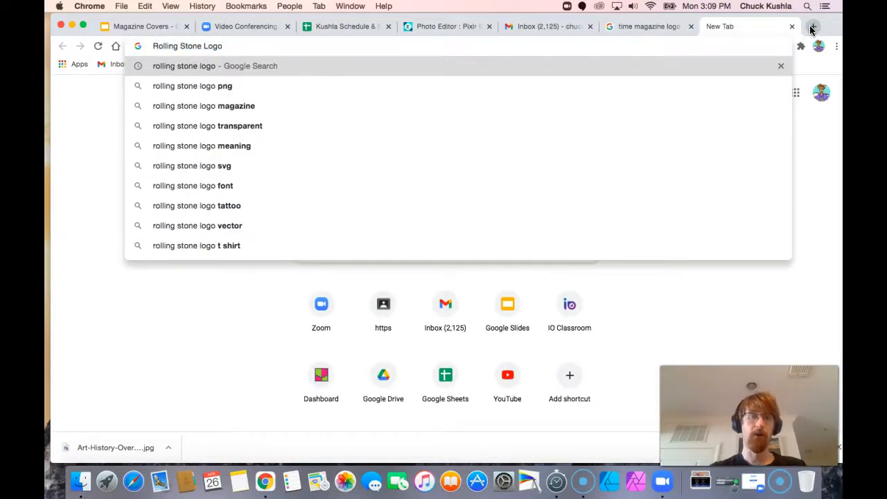
pyautogui.press('Return')
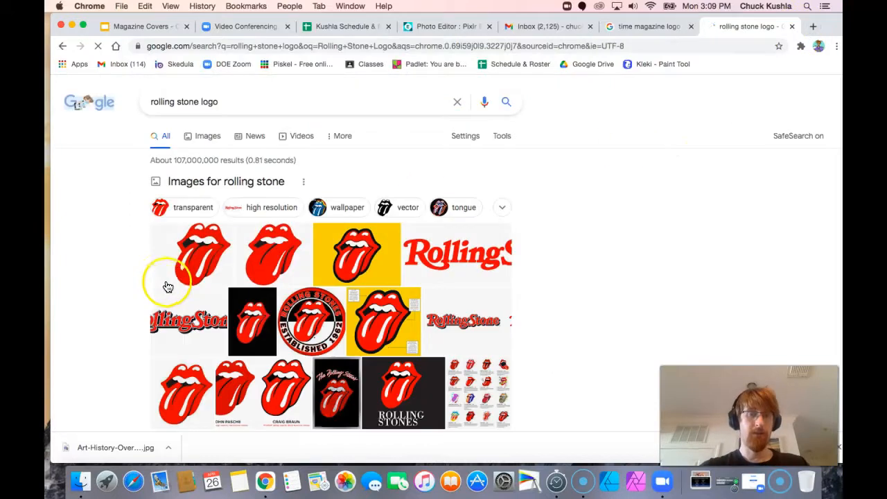
pyautogui.click(202, 136)
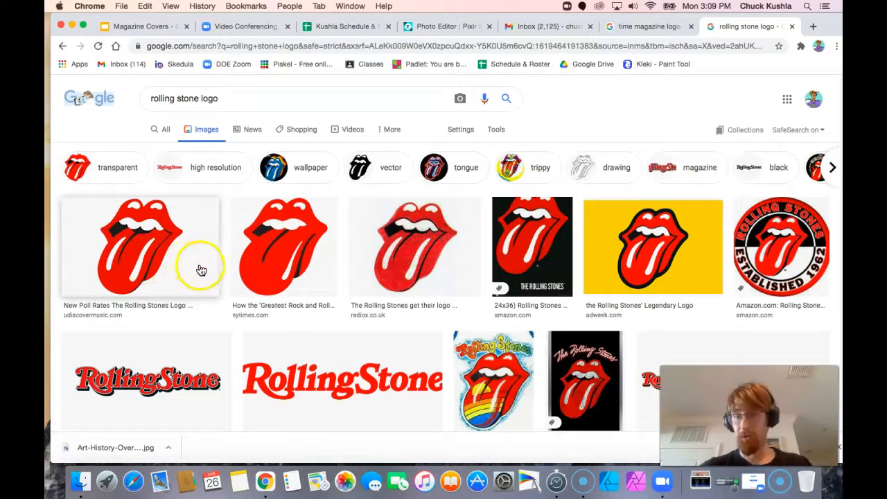
# Step: Save the shadowed red Rolling Stone wordmark from Birthplace of Country Music to the Desktop as a JPEG named "Rolling Stone logo"
pyautogui.scroll(-4, 200, 271)
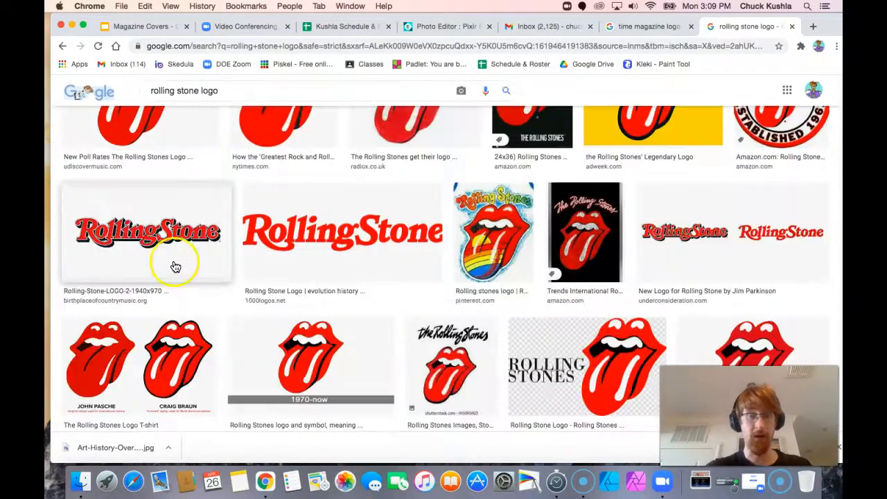
pyautogui.click(133, 236)
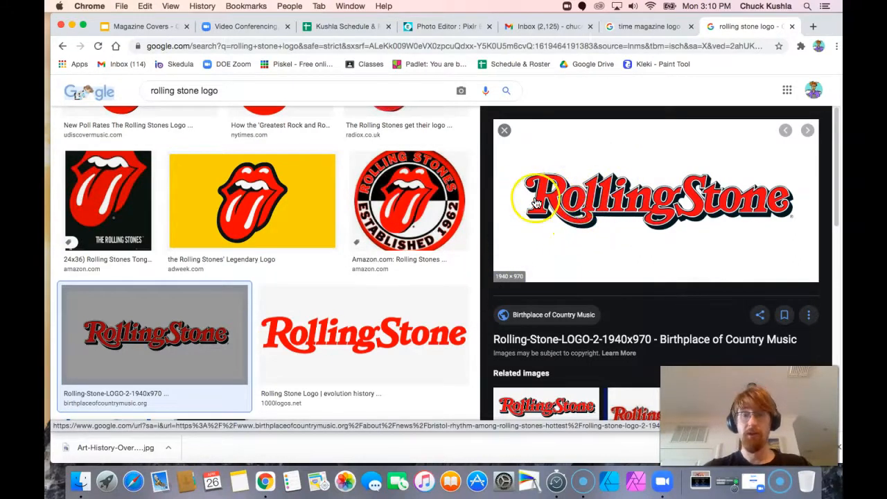
pyautogui.rightClick(558, 193)
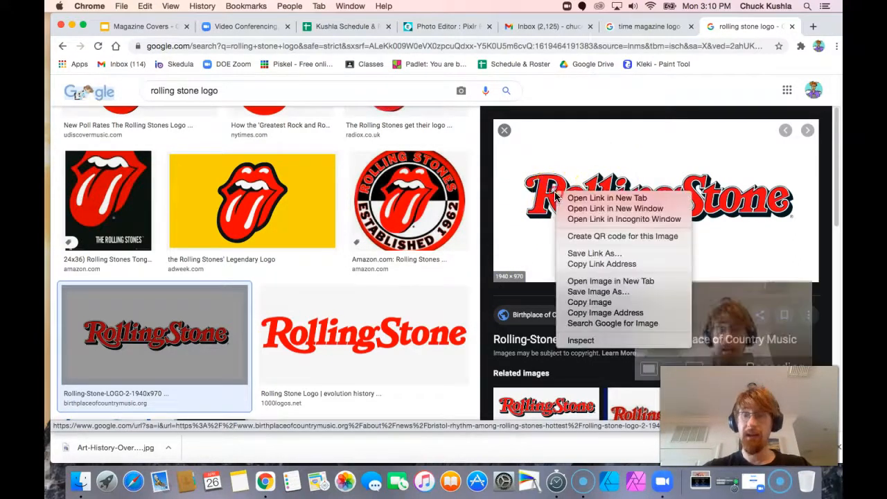
pyautogui.click(600, 292)
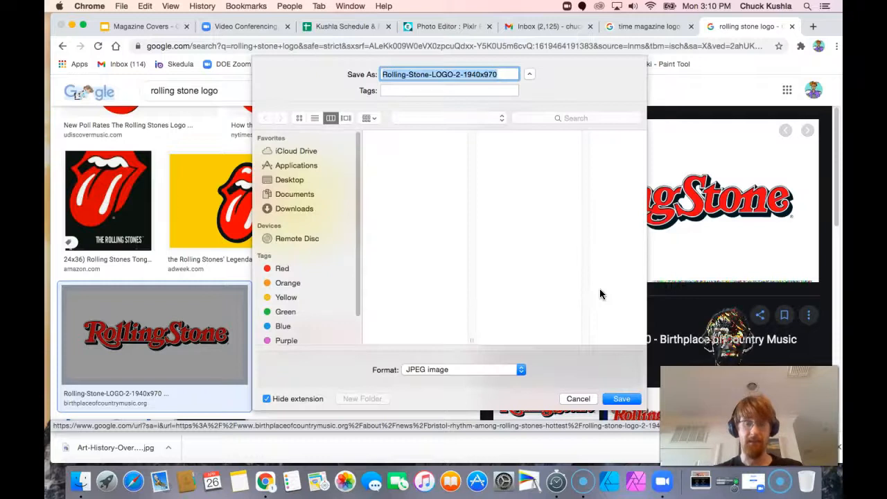
pyautogui.write('Rolling Stone logo')
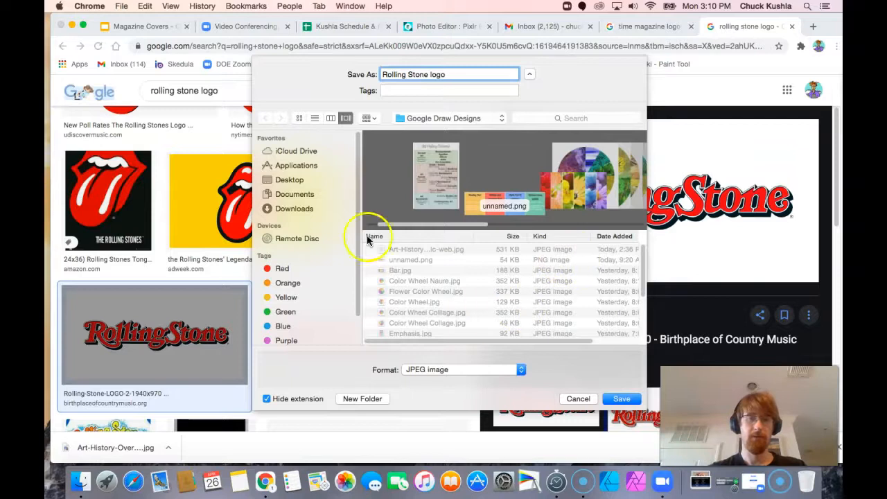
pyautogui.click(289, 180)
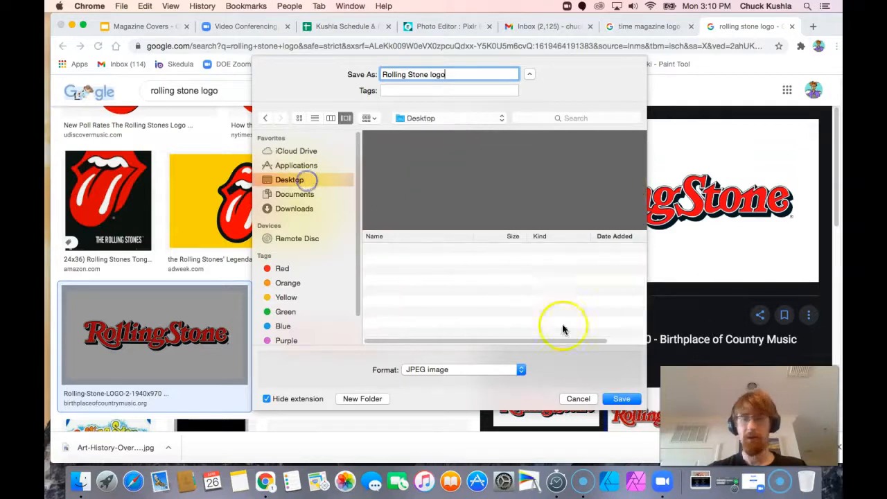
pyautogui.click(623, 399)
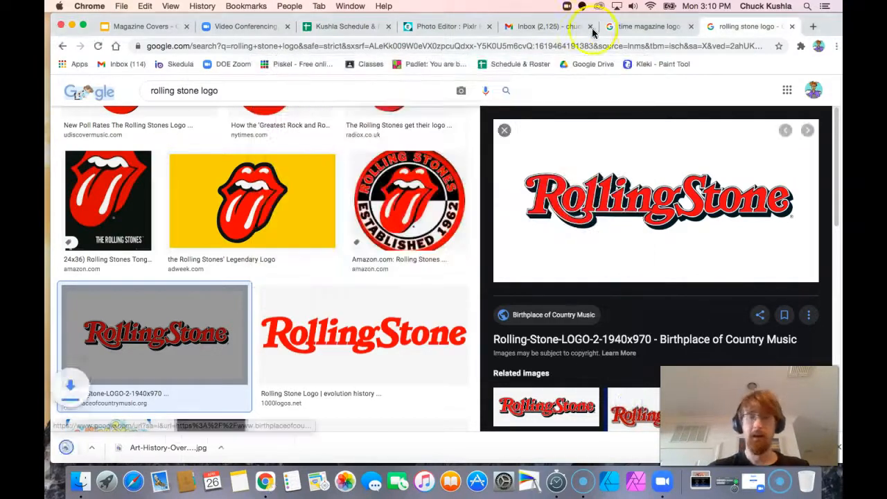
# Step: Save the transparent Wikipedia Time logo as "Time Magazine Logo Transparent.png" in the Google Draw Designs folder
pyautogui.click(633, 27)
pyautogui.rightClick(638, 195)
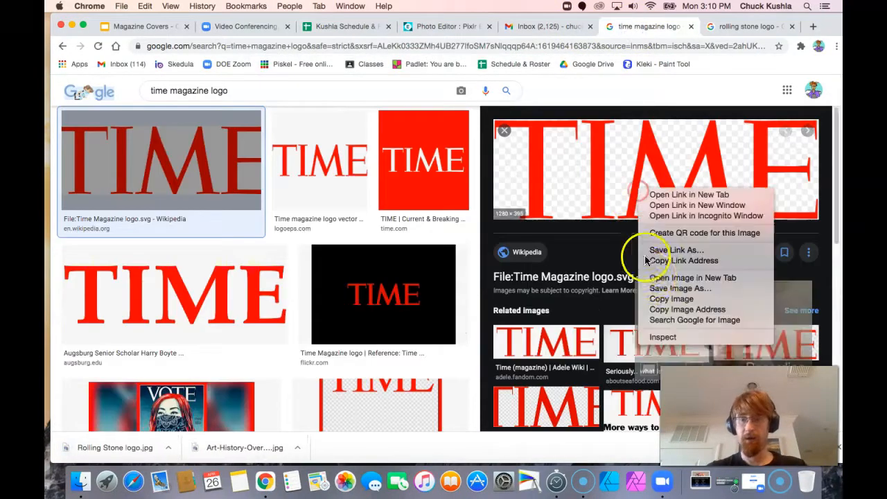
pyautogui.click(659, 288)
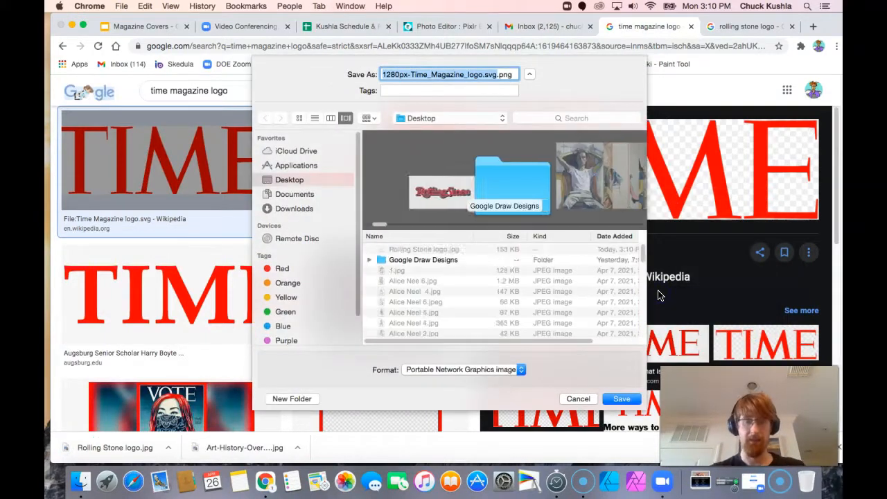
pyautogui.write('Ti')
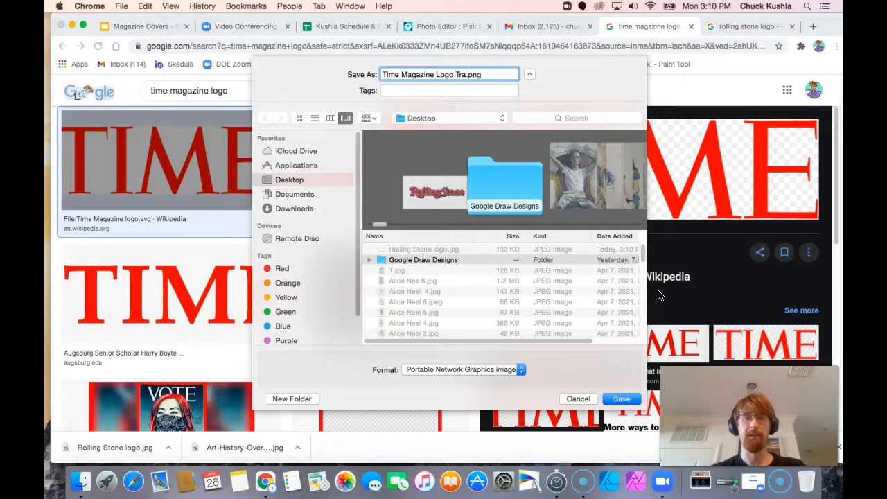
pyautogui.doubleClick(634, 259)
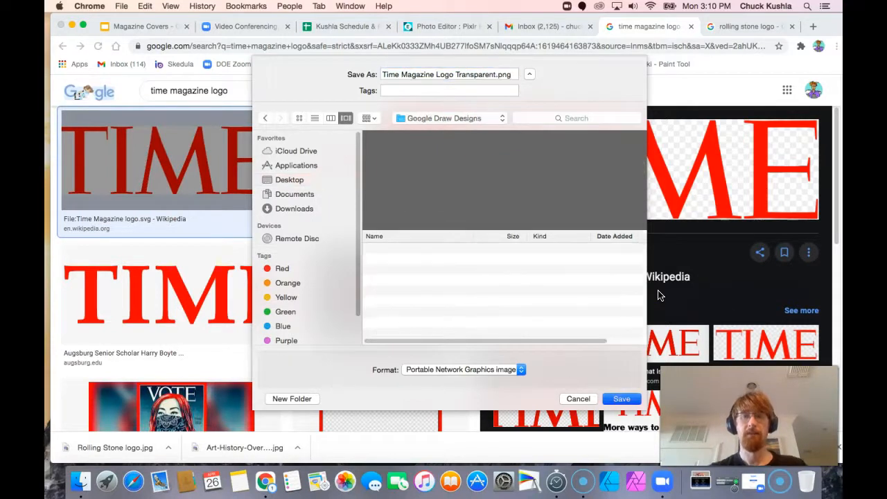
pyautogui.click(622, 399)
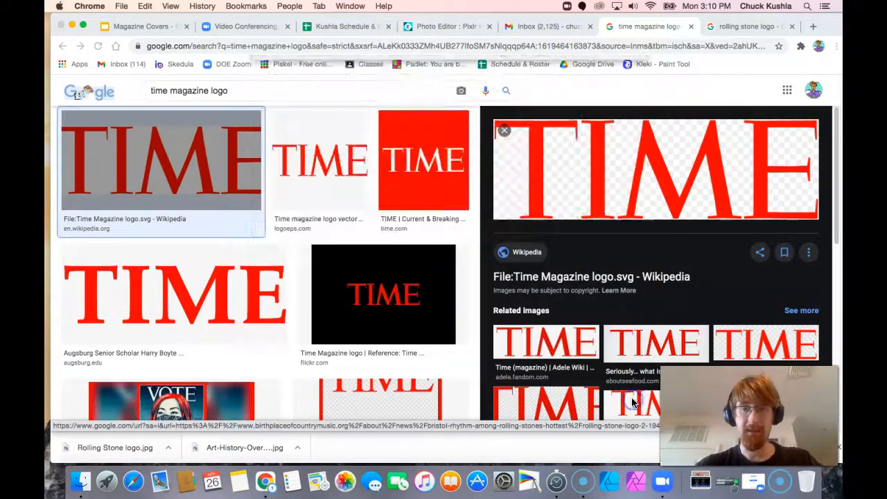
# Step: Copy the previewed Rolling Stone logo image from Google Images and paste it into the Rolling Stone cover in Pixlr
pyautogui.click(452, 28)
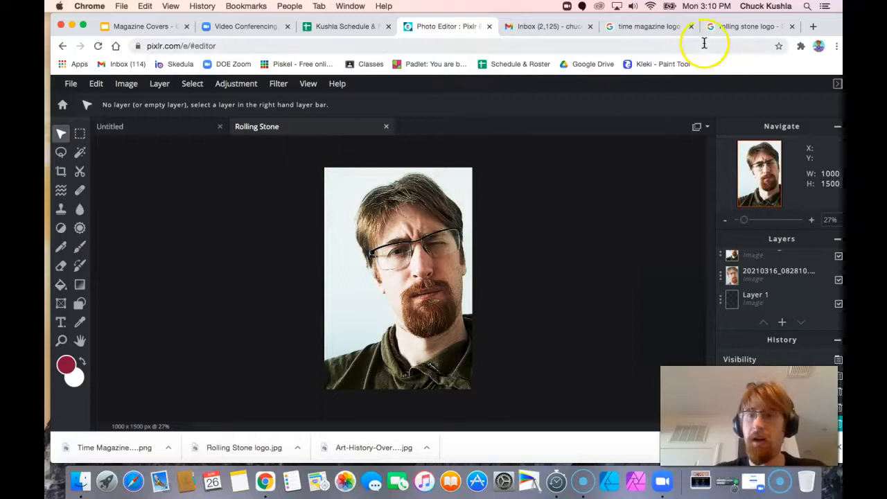
pyautogui.click(738, 28)
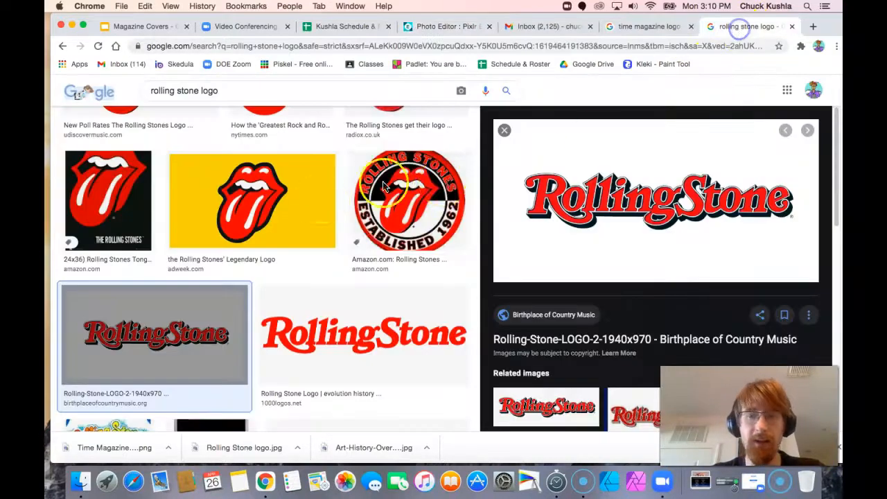
pyautogui.rightClick(584, 192)
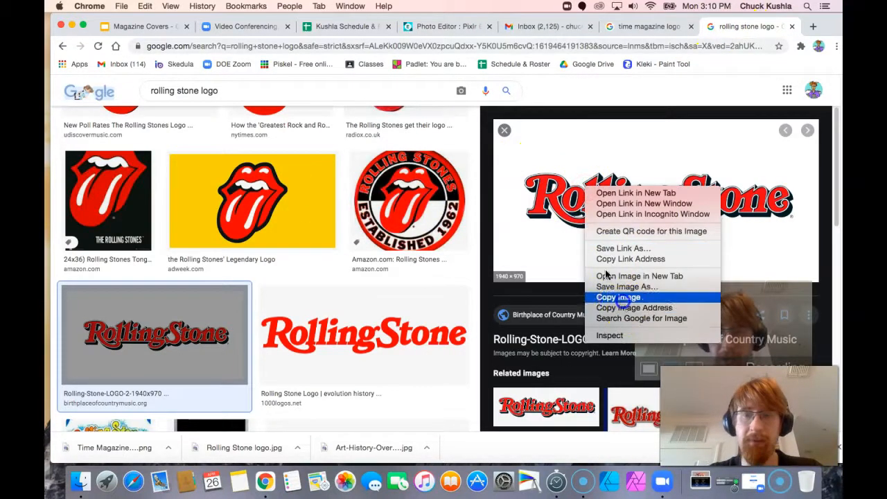
pyautogui.click(622, 299)
pyautogui.click(434, 27)
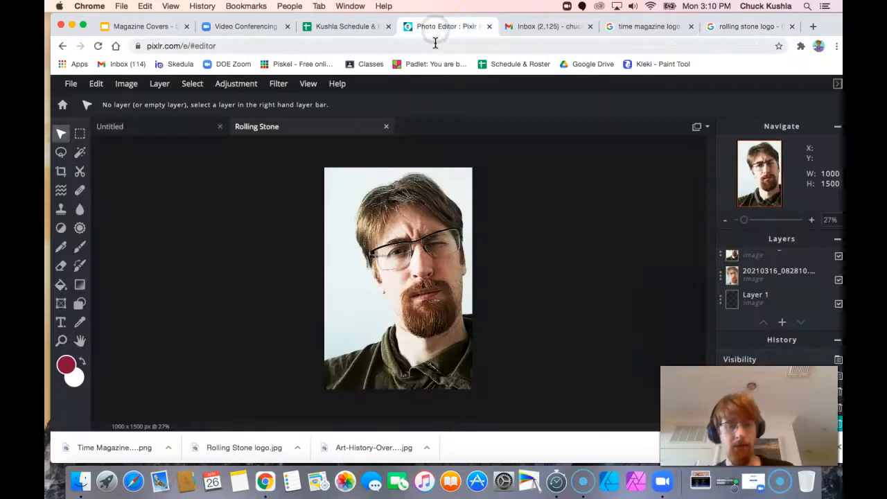
pyautogui.click(96, 84)
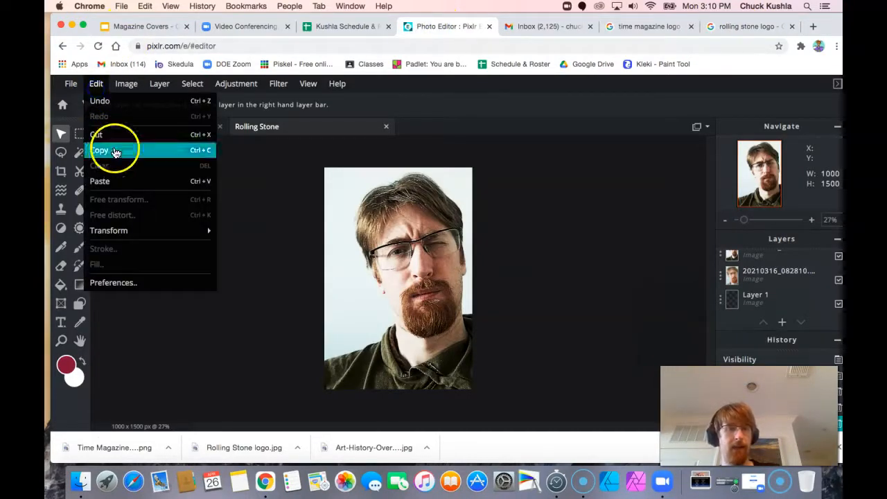
pyautogui.click(192, 183)
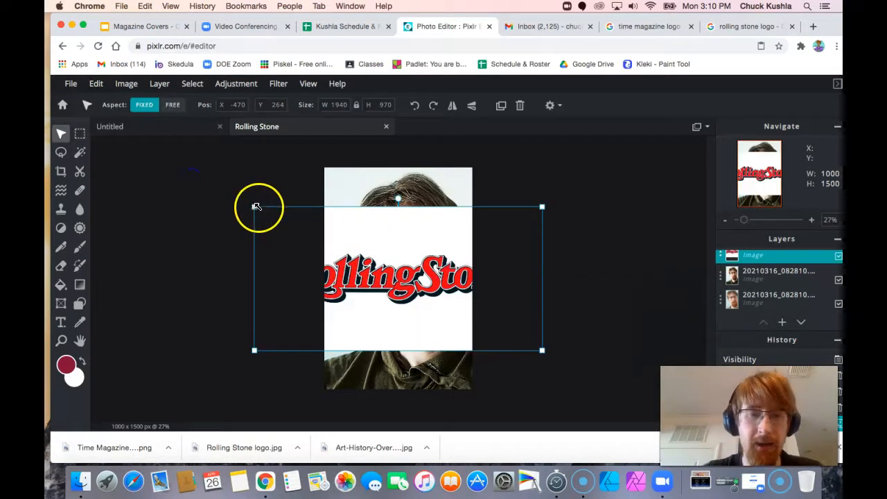
# Step: Scale the pasted Rolling Stone logo to 1000 × 500 px and align it with the cover's top edge at X 0, Y 0
pyautogui.moveTo(272, 211); pyautogui.dragTo(324, 277)
pyautogui.moveTo(544, 352); pyautogui.dragTo(473, 299)
pyautogui.moveTo(387, 267); pyautogui.dragTo(388, 193)
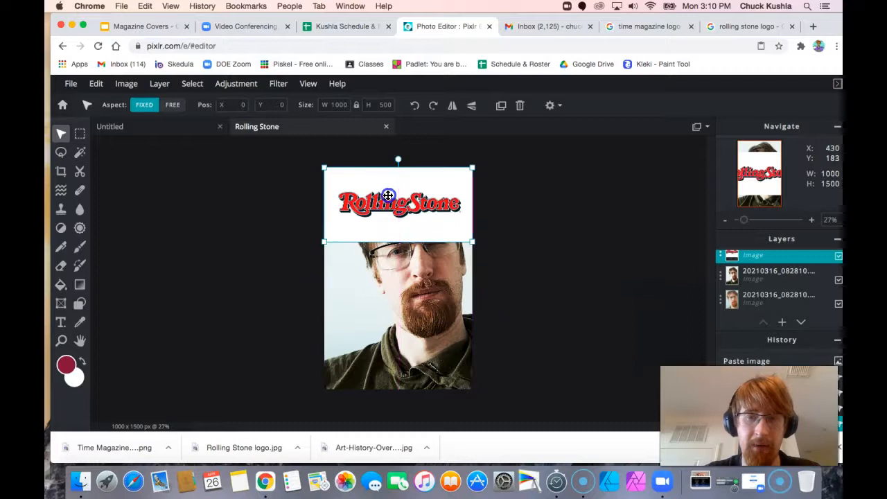
# Step: Enlarge the Rolling Stone logo to 1112 × 557 px and centre it horizontally on the cover, raised to X -56, Y -100
pyautogui.moveTo(323, 247); pyautogui.dragTo(313, 247)
pyautogui.moveTo(469, 247); pyautogui.dragTo(478, 249)
pyautogui.moveTo(409, 222)
pyautogui.mouseDown()
pyautogui.moveTo(420, 247)
pyautogui.moveTo(414, 224)
pyautogui.moveTo(387, 224)
pyautogui.moveTo(421, 227)
pyautogui.moveTo(384, 219)
pyautogui.moveTo(406, 220)
pyautogui.moveTo(396, 219)
pyautogui.mouseUp()
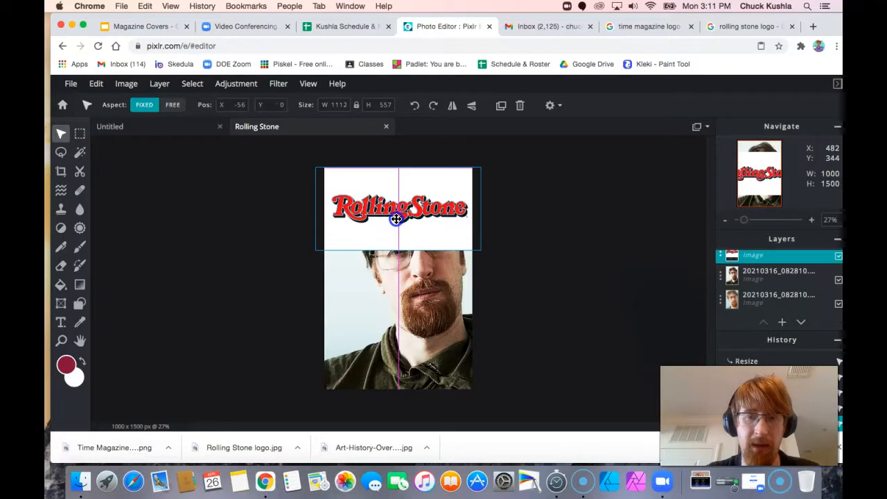
pyautogui.scroll(6, 398, 220)
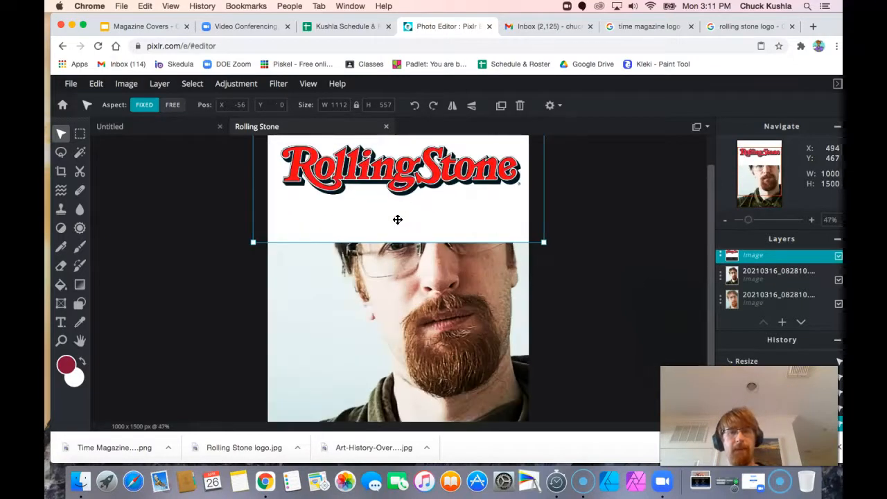
pyautogui.moveTo(361, 200)
pyautogui.mouseDown()
pyautogui.moveTo(380, 201)
pyautogui.moveTo(360, 198)
pyautogui.mouseUp()
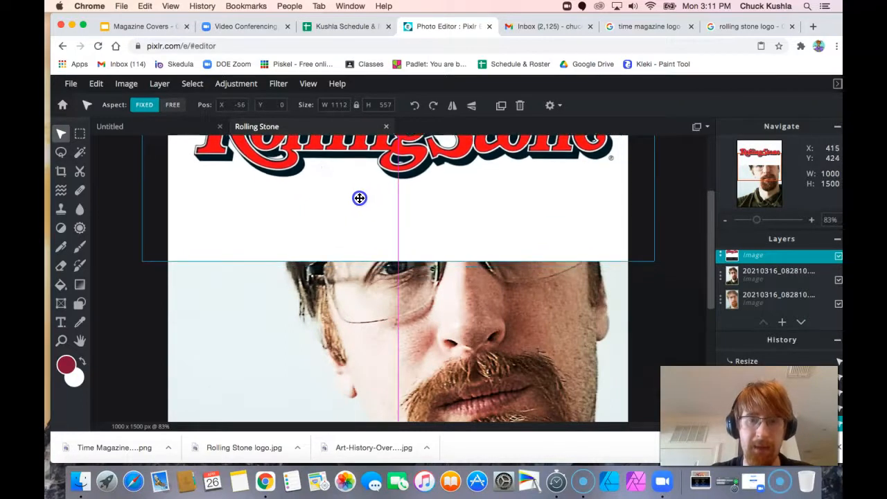
pyautogui.scroll(4, 366, 232)
pyautogui.scroll(-9, 366, 231)
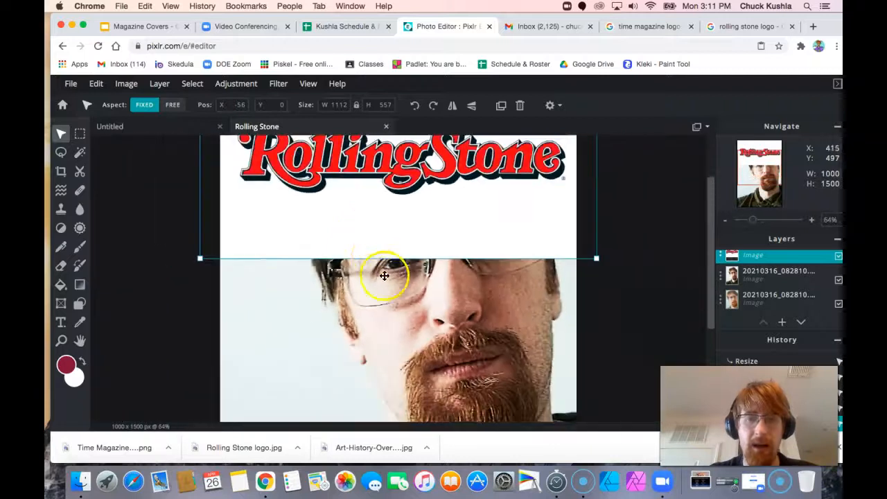
pyautogui.scroll(-3, 370, 217)
pyautogui.moveTo(382, 203); pyautogui.dragTo(382, 187)
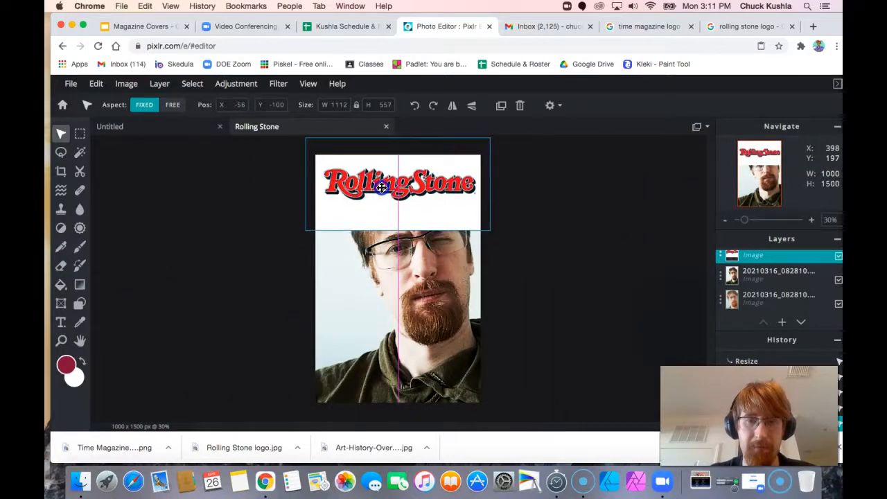
pyautogui.press('Delete')
# Step: Remove the white background around the Rolling Stone lettering using the Cutout tool's Magic Mask with a feather of 3
pyautogui.scroll(3, 466, 259)
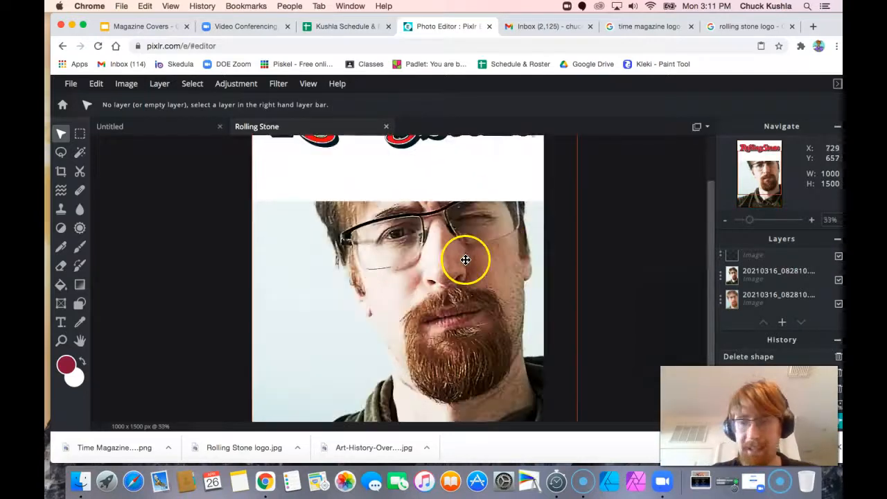
pyautogui.scroll(2, 426, 253)
pyautogui.scroll(-1, 388, 223)
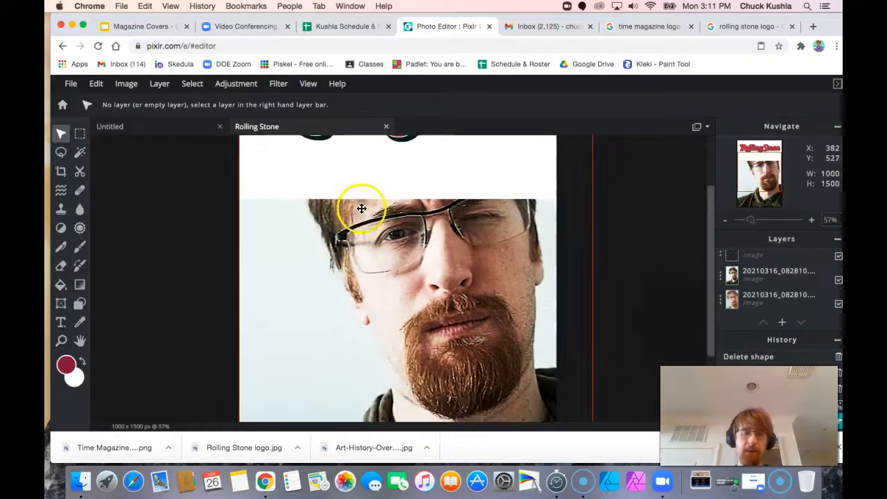
pyautogui.moveTo(713, 229); pyautogui.dragTo(700, 174)
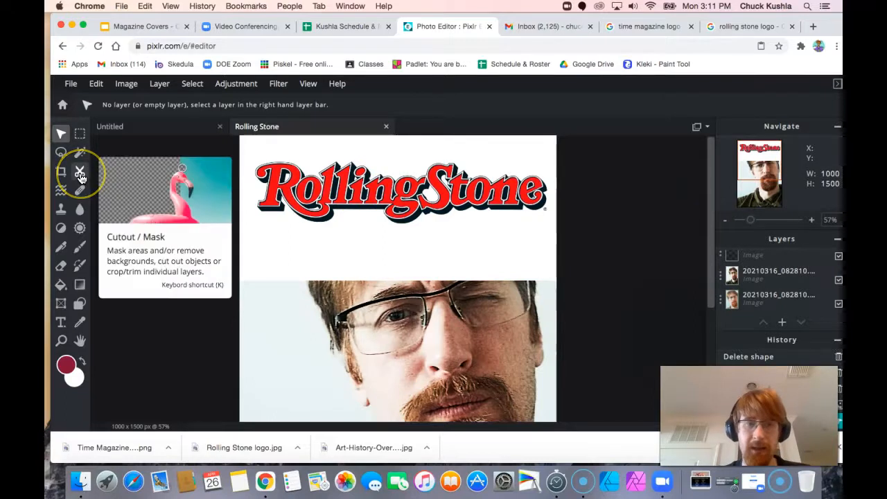
pyautogui.click(79, 173)
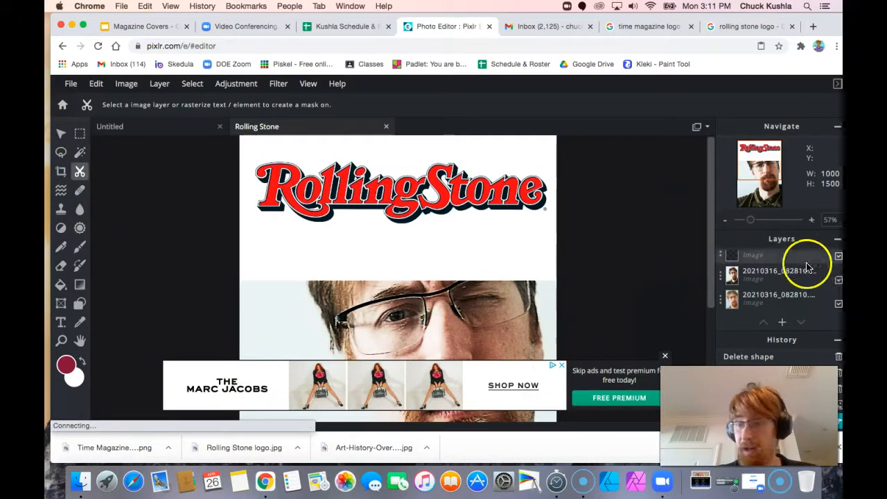
pyautogui.click(784, 263)
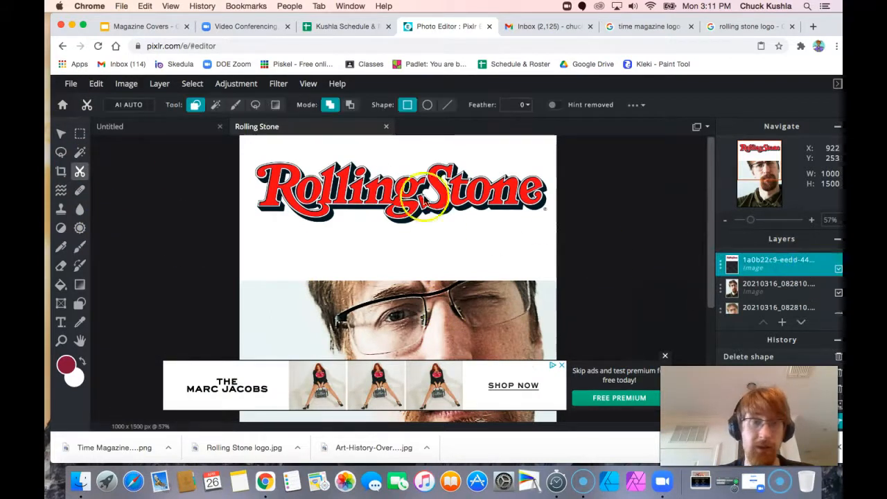
pyautogui.click(216, 105)
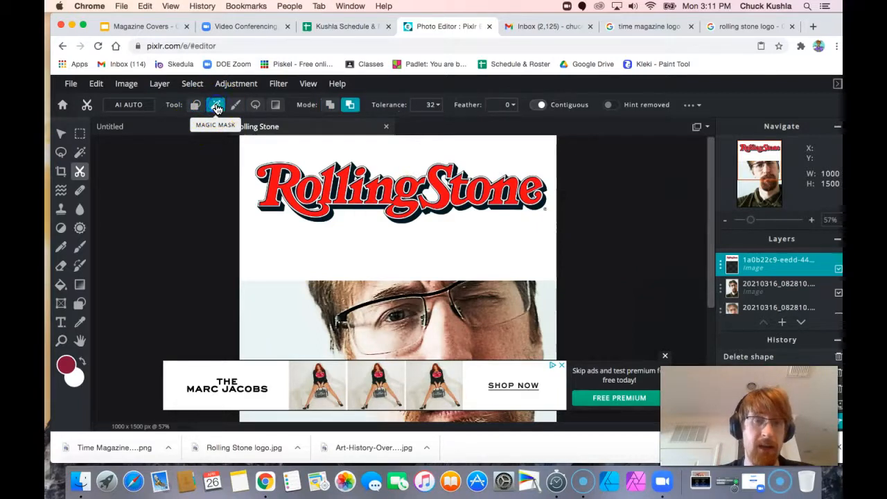
pyautogui.click(497, 110)
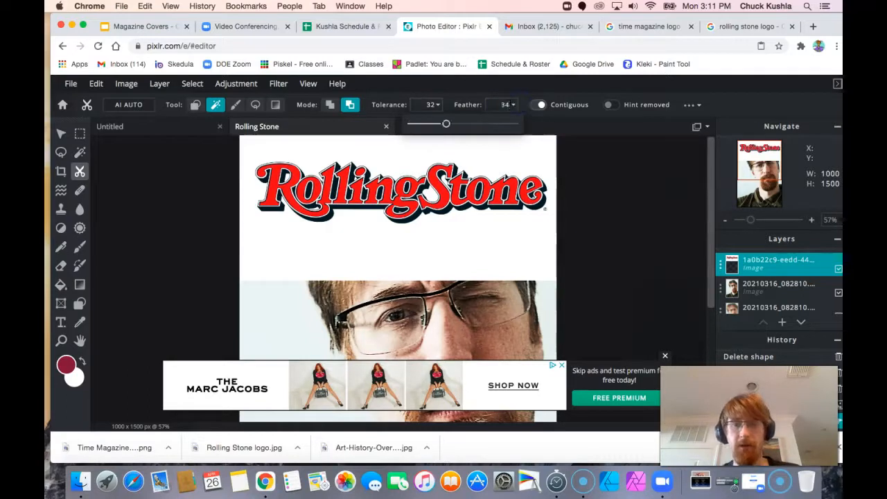
pyautogui.press('BackSpace')
pyautogui.press('Return')
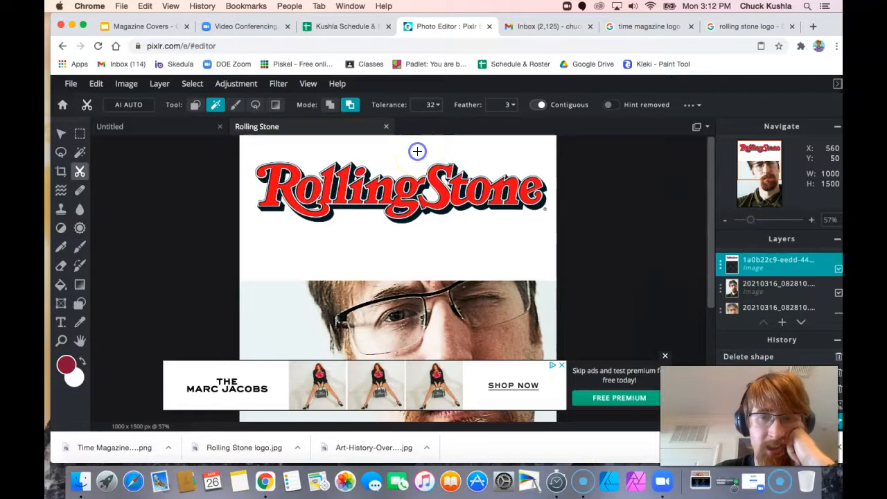
pyautogui.click(417, 151)
# Step: Mask out the leftover white patch between the "g" and "S" of the Rolling Stone logo and dismiss the advertisement
pyautogui.scroll(3, 417, 151)
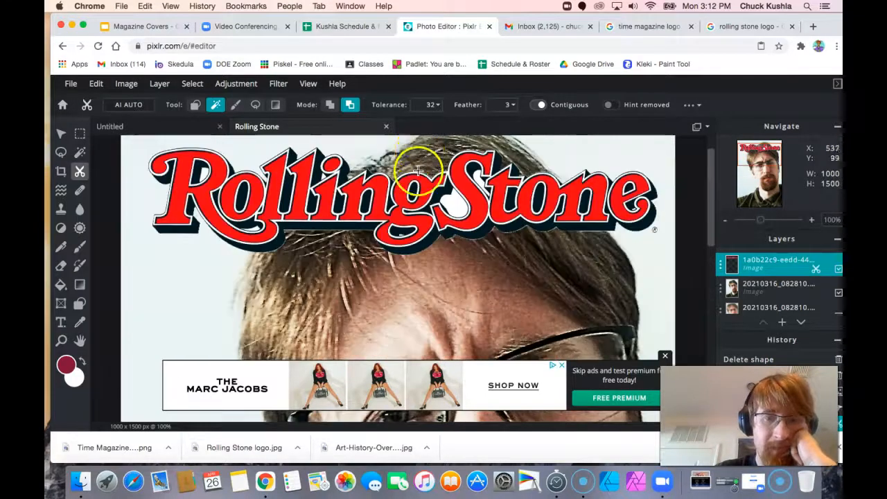
pyautogui.scroll(3, 443, 201)
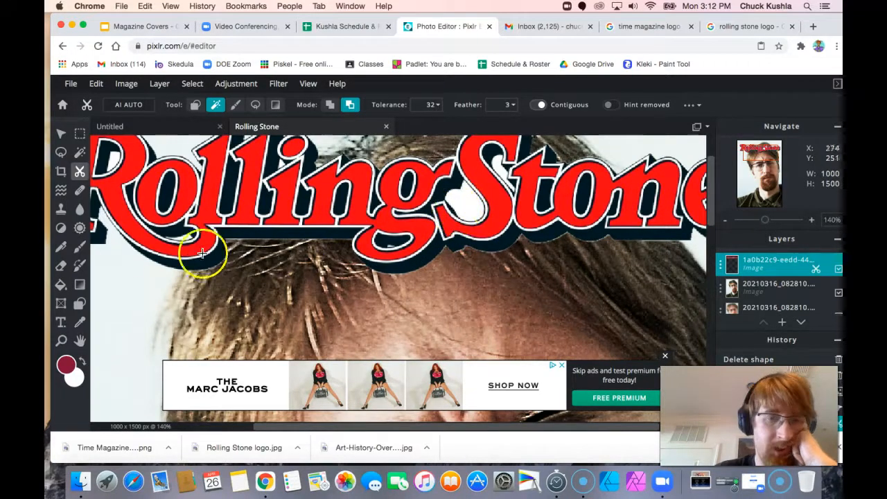
pyautogui.click(453, 210)
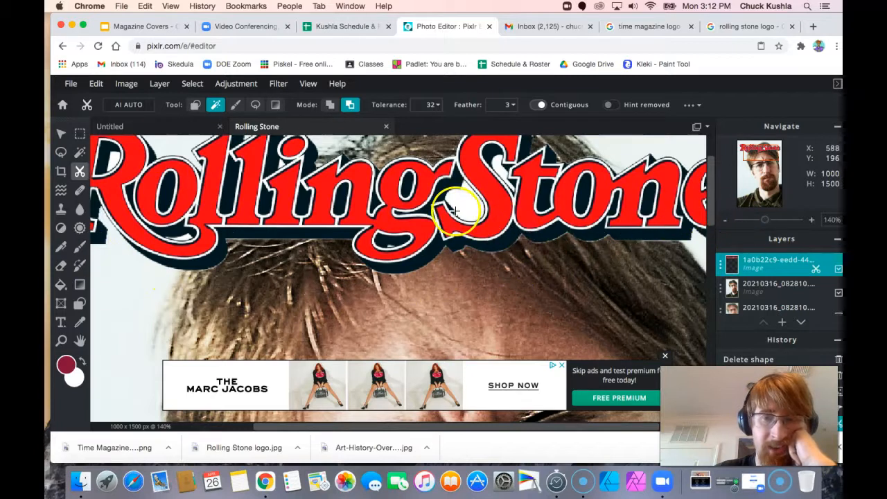
pyautogui.click(468, 203)
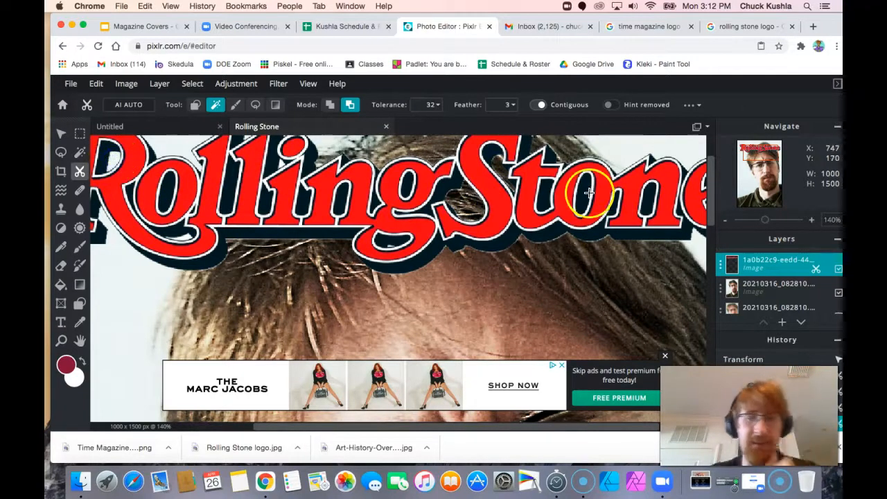
pyautogui.moveTo(553, 196); pyautogui.dragTo(475, 206)
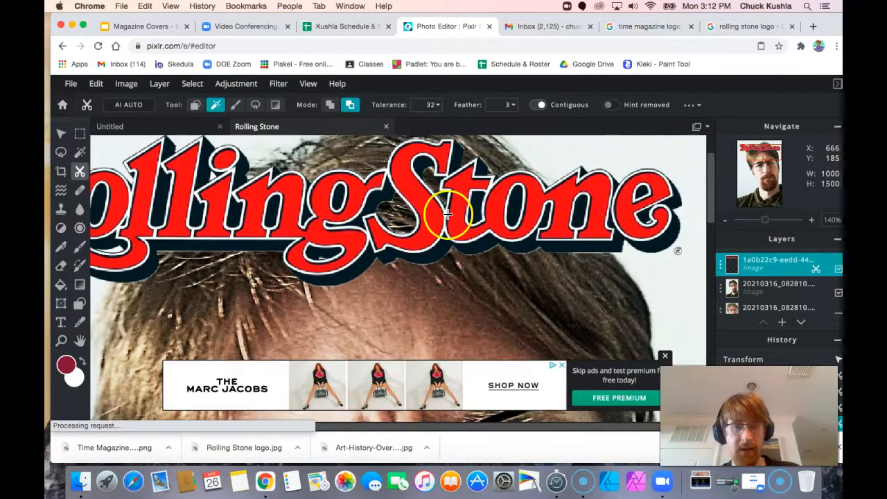
pyautogui.scroll(-4, 447, 215)
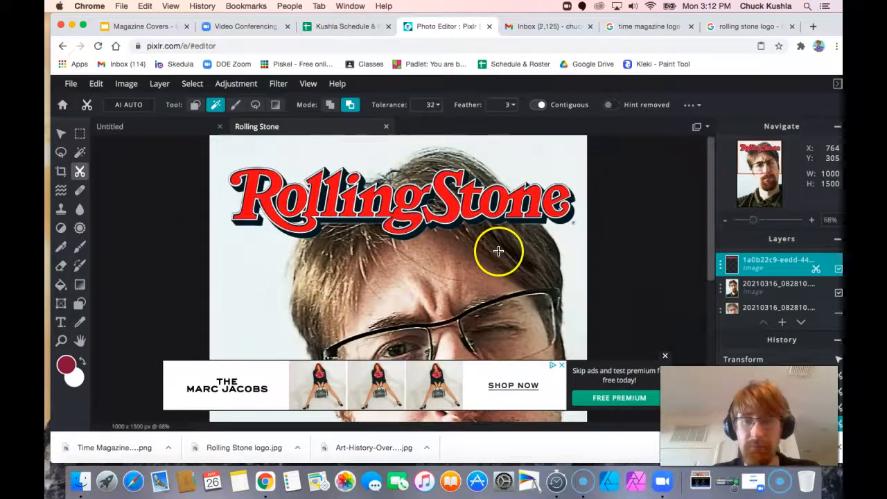
pyautogui.scroll(-3, 498, 250)
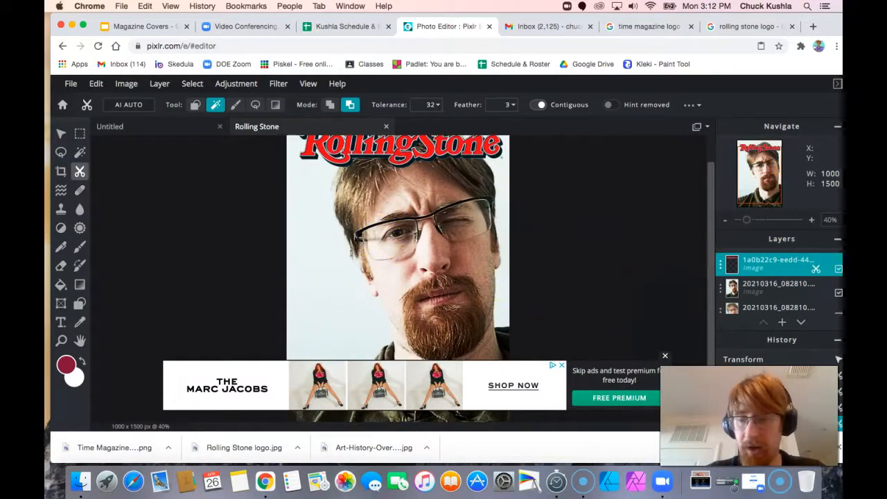
pyautogui.click(665, 356)
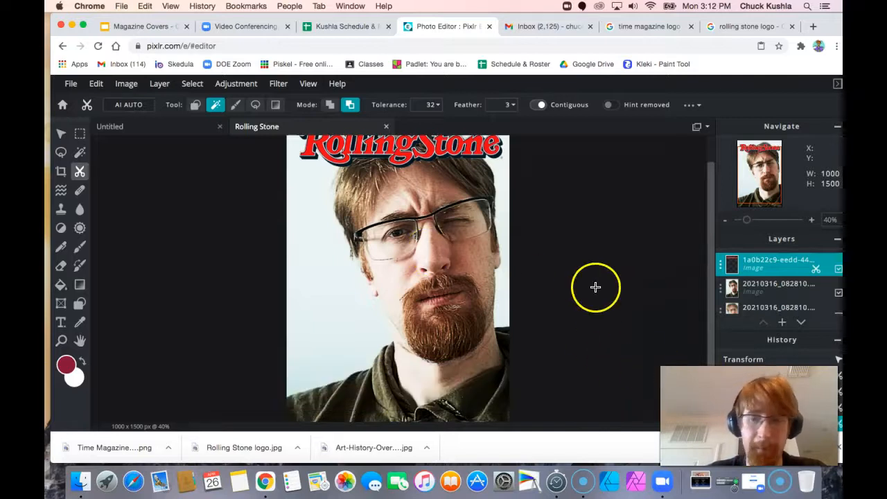
# Step: Place the cut-out Rolling Stone logo at X -56, Y -124 and shift the portrait photo slightly left beneath it
pyautogui.scroll(3, 374, 223)
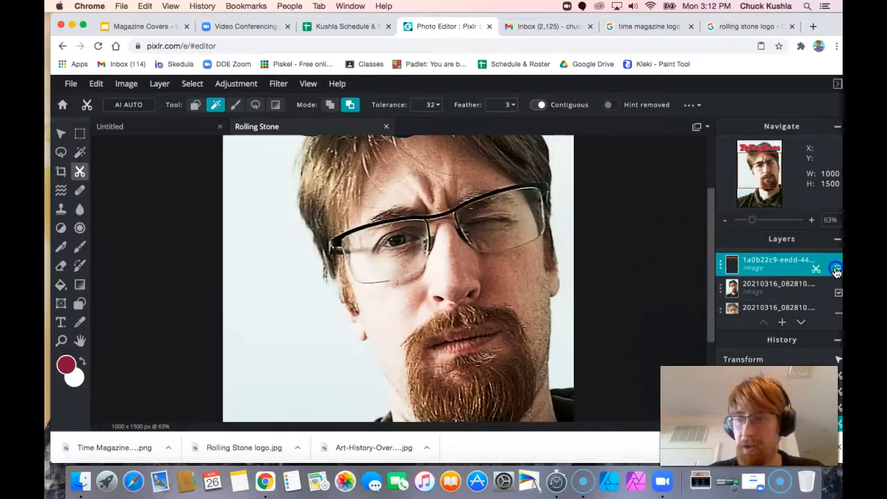
pyautogui.scroll(2, 525, 247)
pyautogui.scroll(-3, 416, 229)
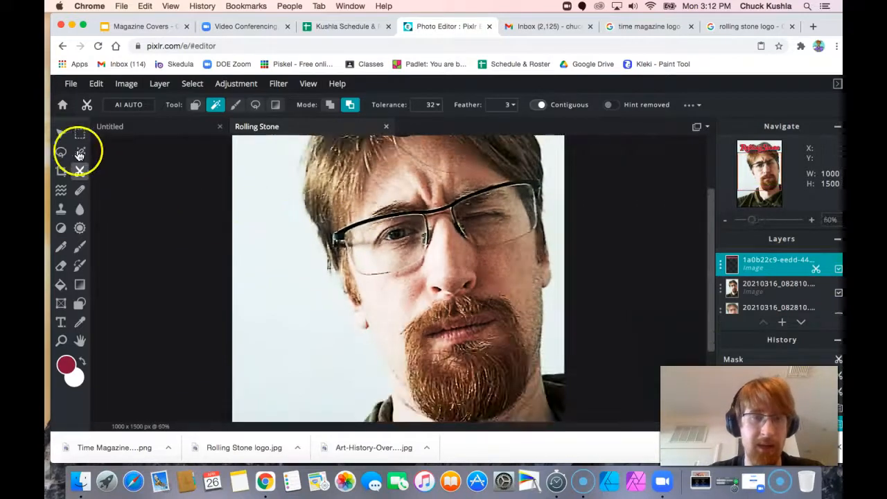
pyautogui.click(61, 134)
pyautogui.scroll(2, 327, 212)
pyautogui.scroll(-5, 326, 217)
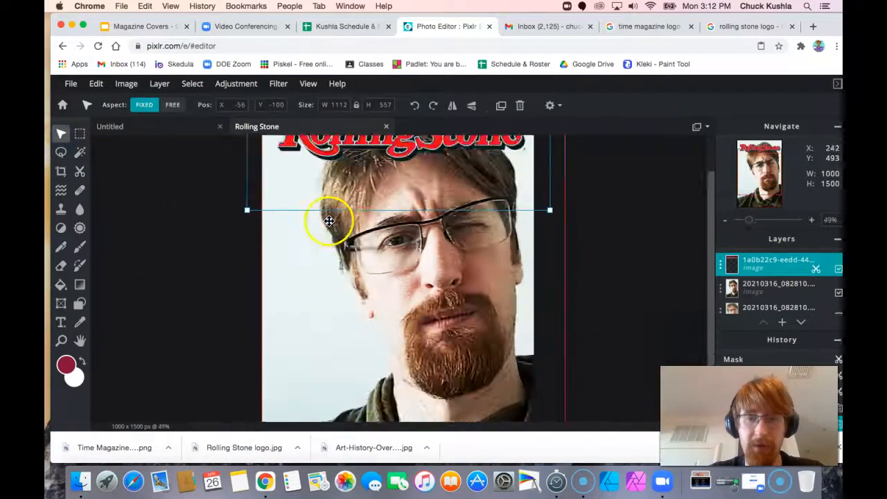
pyautogui.moveTo(387, 183)
pyautogui.mouseDown()
pyautogui.moveTo(380, 210)
pyautogui.moveTo(390, 206)
pyautogui.moveTo(390, 181)
pyautogui.mouseUp()
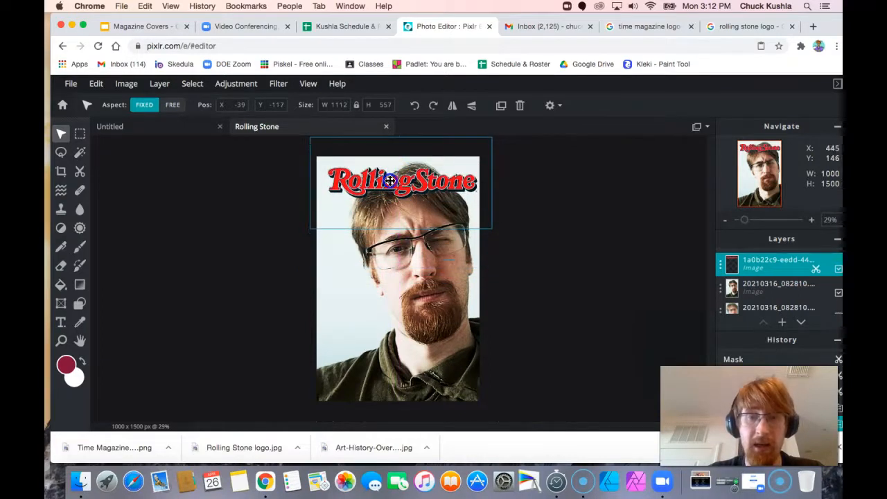
pyautogui.moveTo(396, 257)
pyautogui.mouseDown()
pyautogui.moveTo(401, 287)
pyautogui.moveTo(400, 260)
pyautogui.moveTo(380, 257)
pyautogui.moveTo(389, 260)
pyautogui.mouseUp()
pyautogui.moveTo(369, 185); pyautogui.dragTo(378, 181)
pyautogui.moveTo(434, 242); pyautogui.dragTo(433, 242)
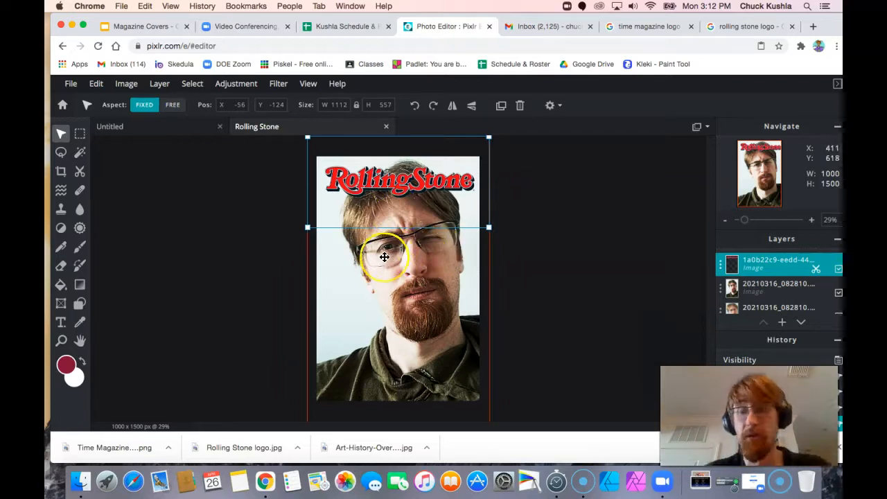
pyautogui.click(537, 230)
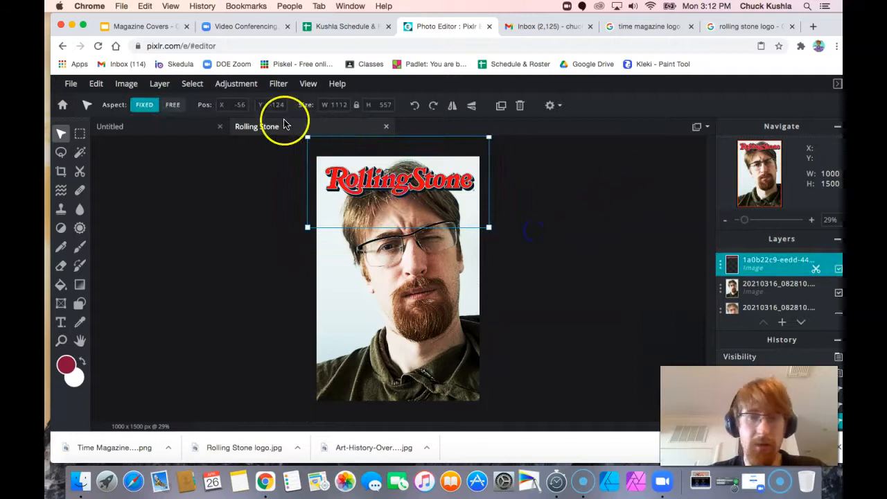
# Step: Copy the transparent Wikipedia TIME logo from the Google Images preview and paste it into the red-bordered portrait cover in Pixlr
pyautogui.click(176, 124)
pyautogui.click(302, 130)
pyautogui.click(159, 139)
pyautogui.click(158, 131)
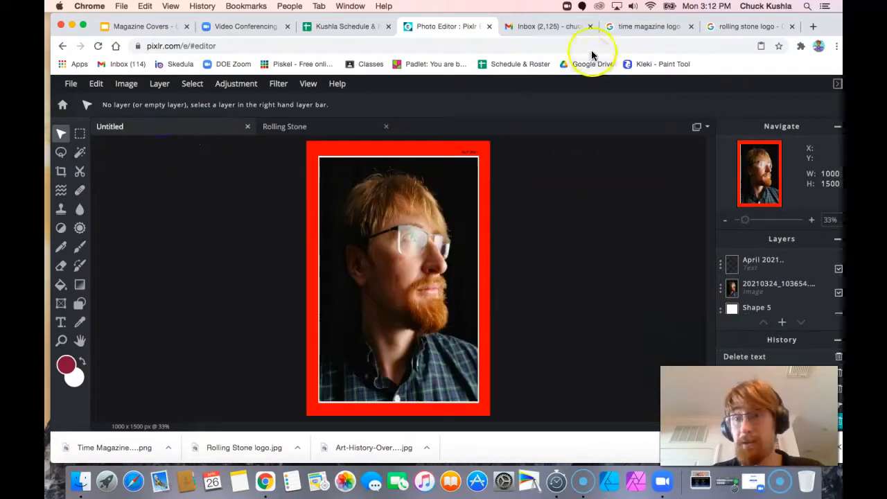
pyautogui.click(638, 27)
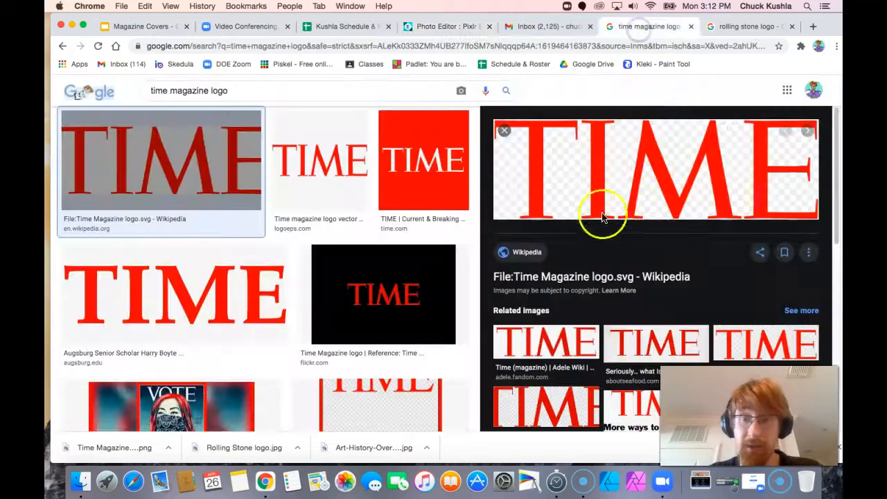
pyautogui.rightClick(581, 165)
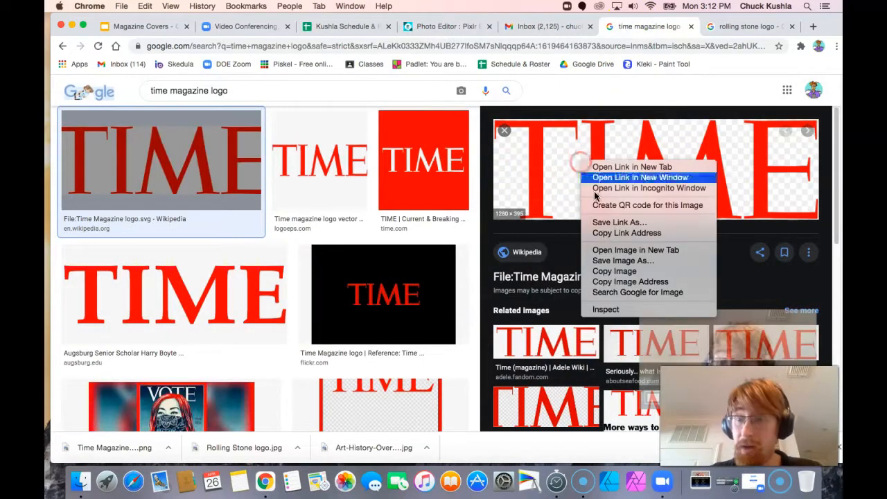
pyautogui.click(616, 271)
pyautogui.click(422, 28)
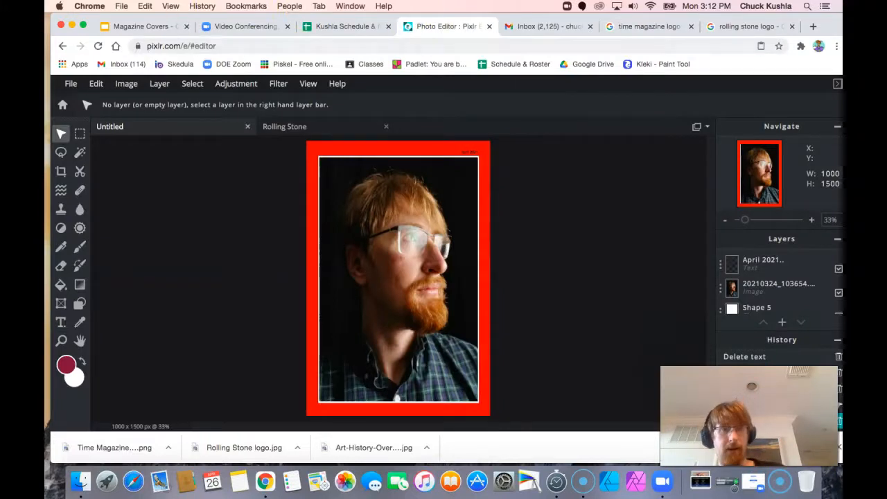
pyautogui.click(95, 83)
pyautogui.click(118, 181)
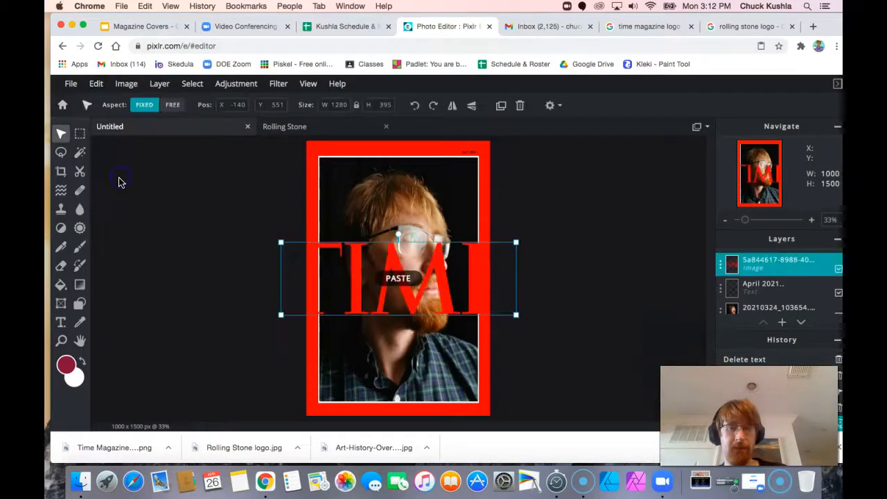
# Step: Scale the TIME logo to 821 × 254 px and position it inside the top of the white frame at X 94, Y 108
pyautogui.moveTo(277, 319); pyautogui.dragTo(326, 306)
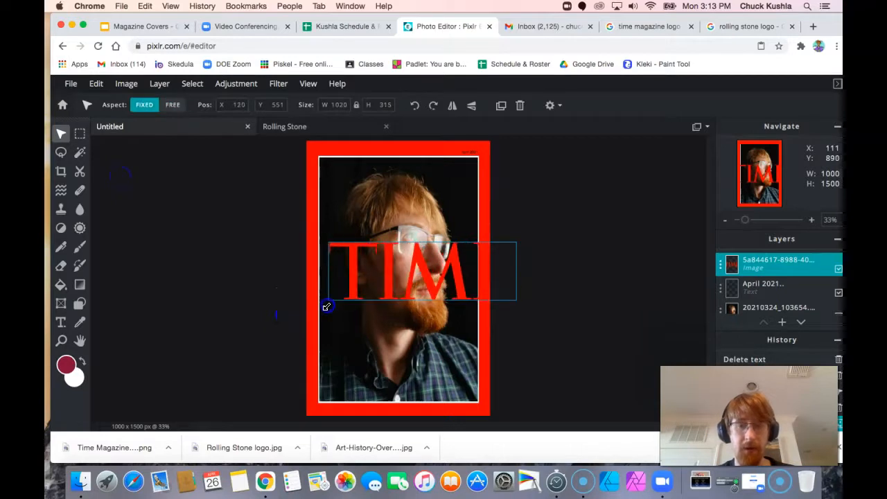
pyautogui.moveTo(406, 276); pyautogui.dragTo(396, 190)
pyautogui.moveTo(511, 160); pyautogui.dragTo(474, 183)
pyautogui.moveTo(422, 198); pyautogui.dragTo(429, 189)
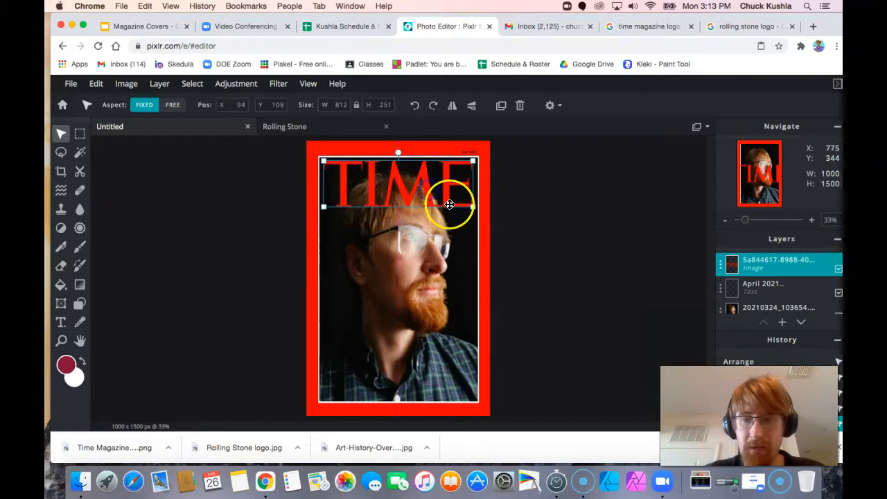
pyautogui.moveTo(472, 206); pyautogui.dragTo(474, 207)
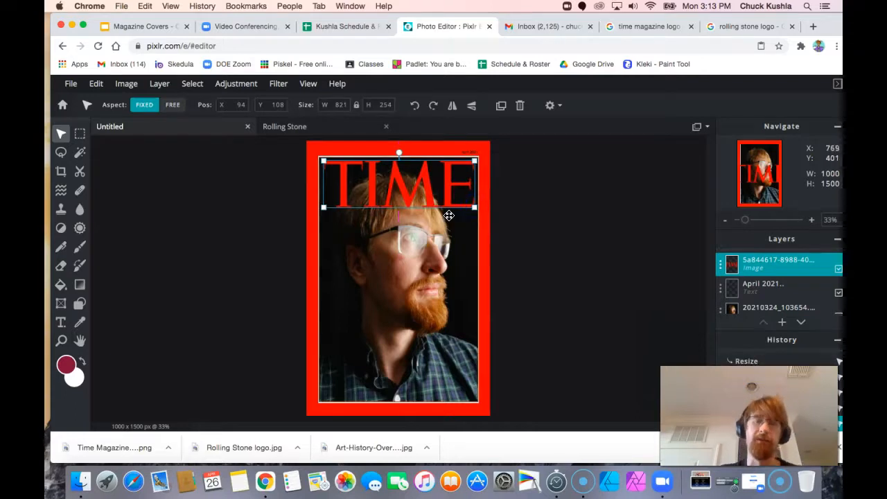
# Step: Shift the TIME logo slightly left within the white frame to X 90, Y 108
pyautogui.scroll(5, 449, 215)
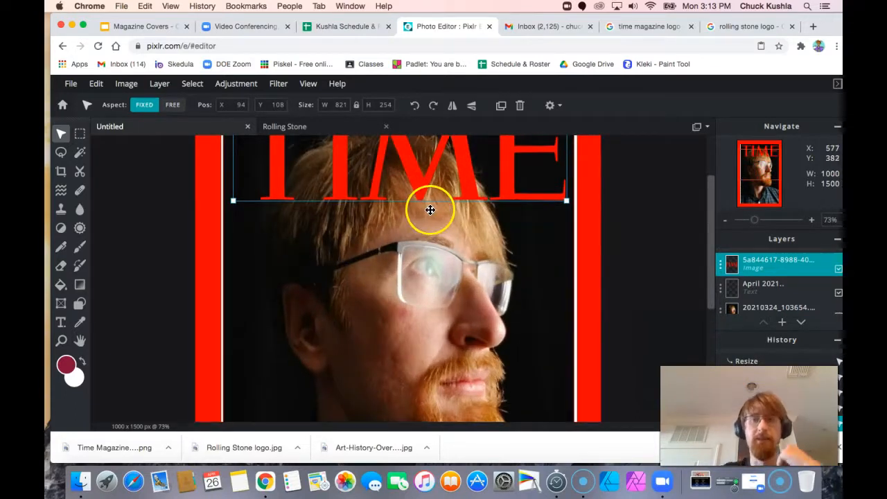
pyautogui.scroll(-5, 429, 210)
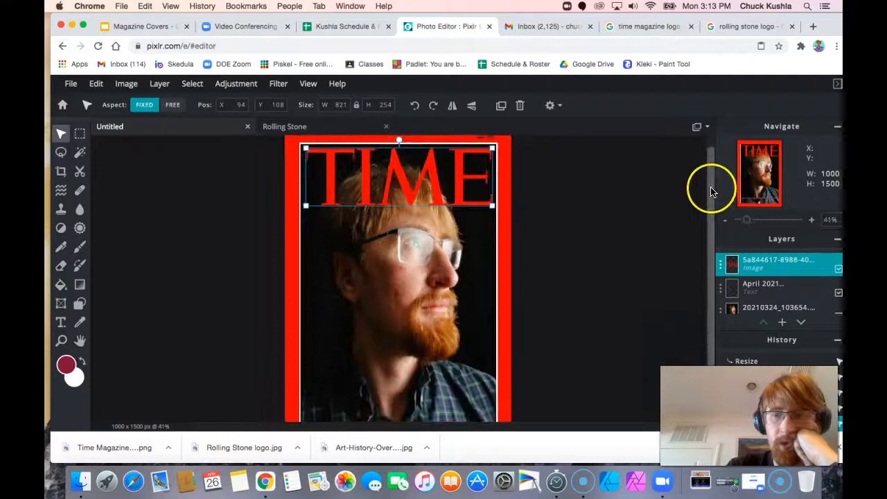
pyautogui.moveTo(710, 168); pyautogui.dragTo(700, 155)
pyautogui.moveTo(347, 190); pyautogui.dragTo(345, 191)
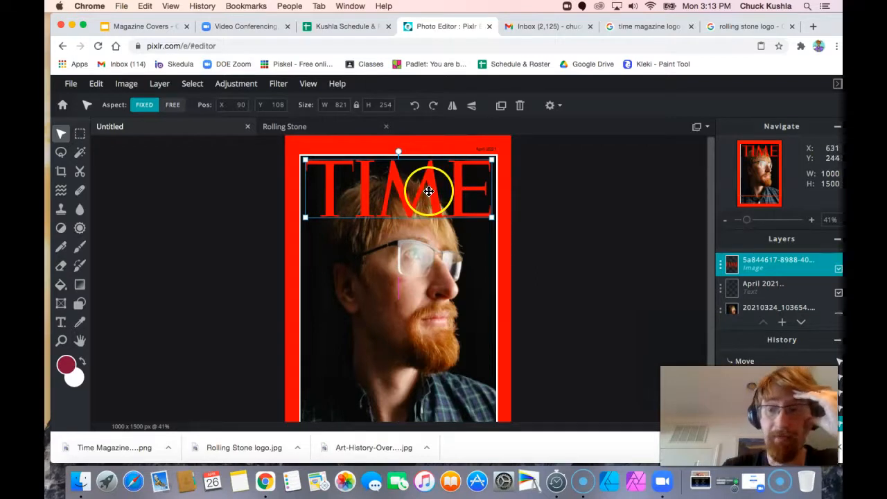
# Step: Preview several Color lookup gradients on the TIME logo, including dark blue, black and the dark-pink-to-white preset
pyautogui.click(236, 86)
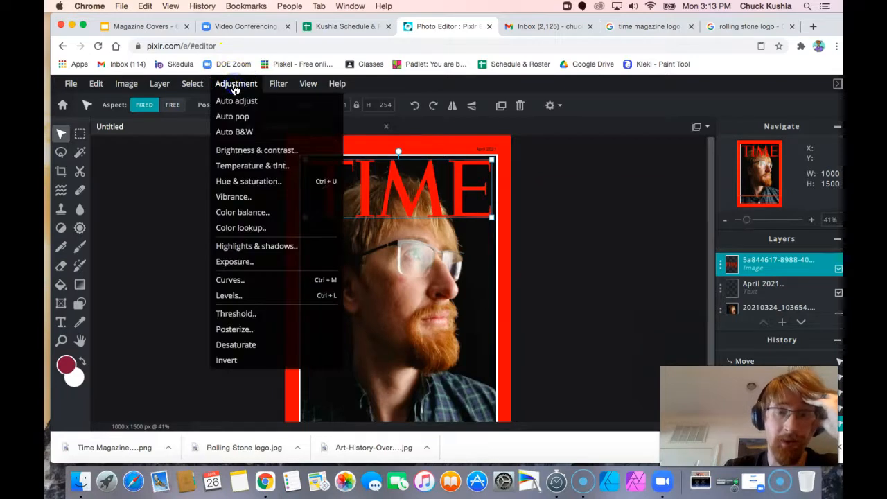
pyautogui.click(268, 236)
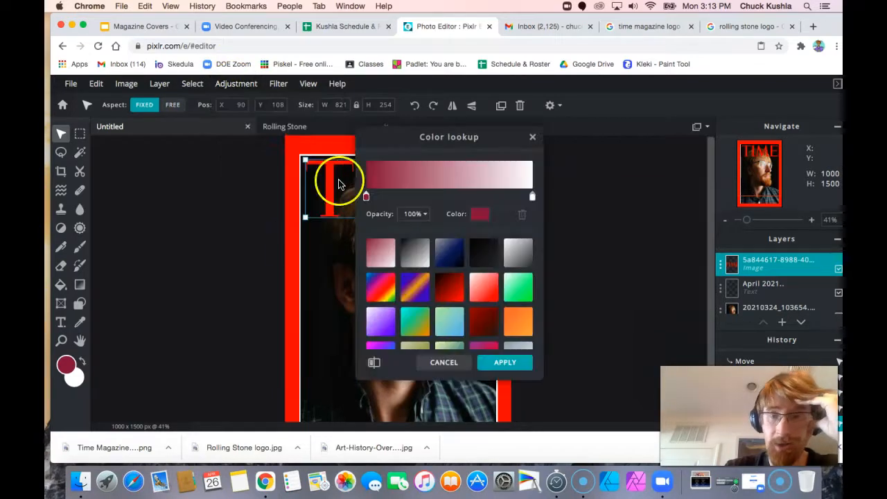
pyautogui.moveTo(380, 136); pyautogui.dragTo(589, 143)
pyautogui.click(620, 267)
pyautogui.click(664, 259)
pyautogui.click(700, 260)
pyautogui.click(728, 262)
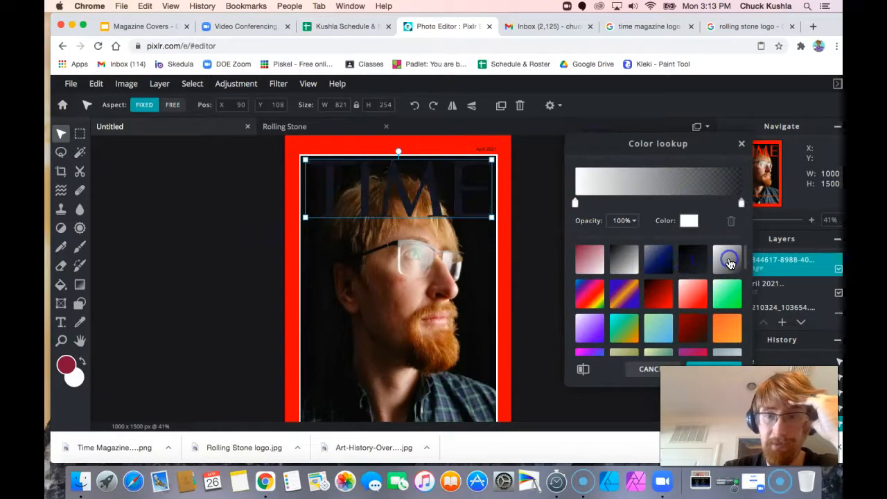
pyautogui.click(582, 267)
pyautogui.moveTo(620, 146); pyautogui.dragTo(559, 91)
pyautogui.scroll(-5, 644, 287)
pyautogui.scroll(5, 629, 287)
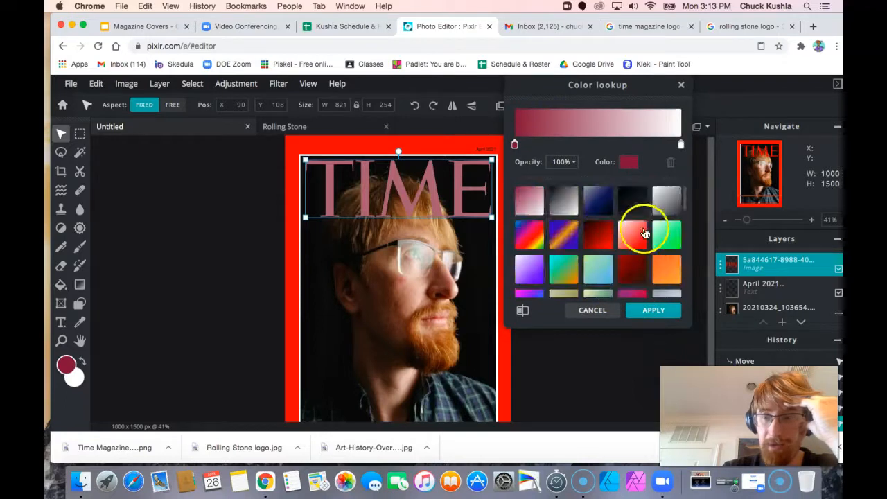
# Step: Try recoloring the TIME logo with the white-to-transparent Color lookup gradient, its end stop raised to 100% opacity, and undo it
pyautogui.click(665, 201)
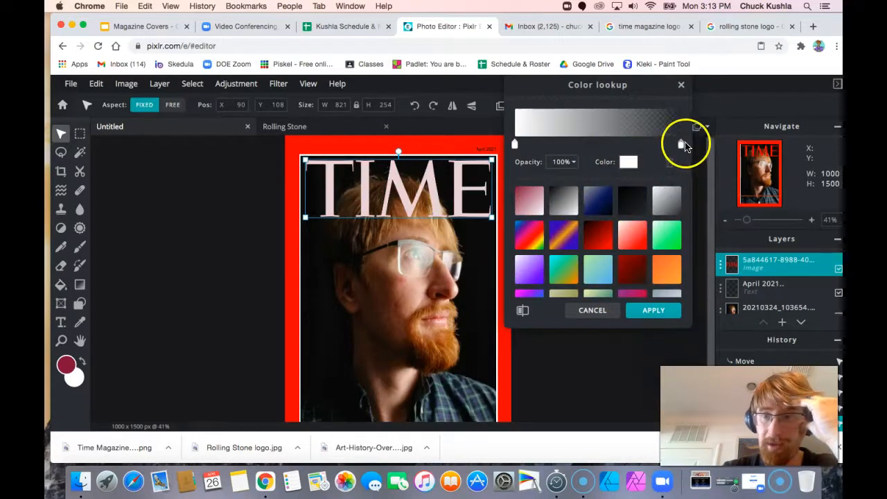
pyautogui.moveTo(524, 152); pyautogui.dragTo(493, 144)
pyautogui.click(696, 146)
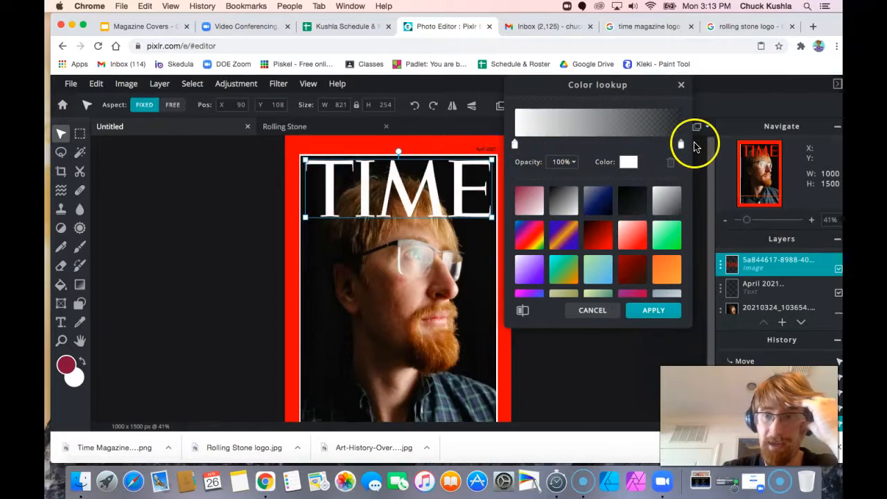
pyautogui.click(627, 163)
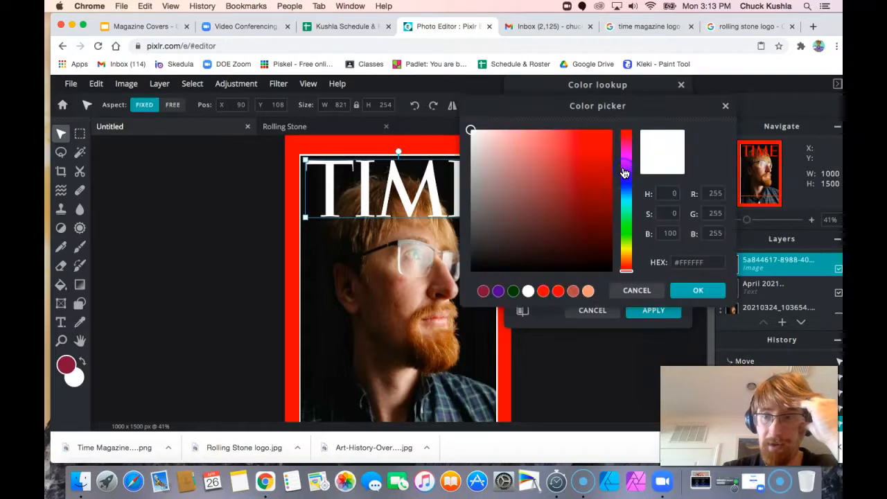
pyautogui.click(695, 290)
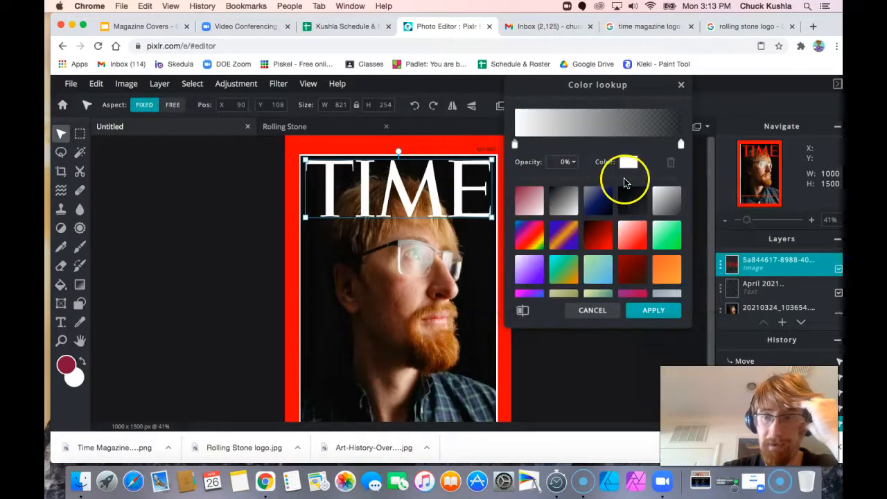
pyautogui.click(567, 162)
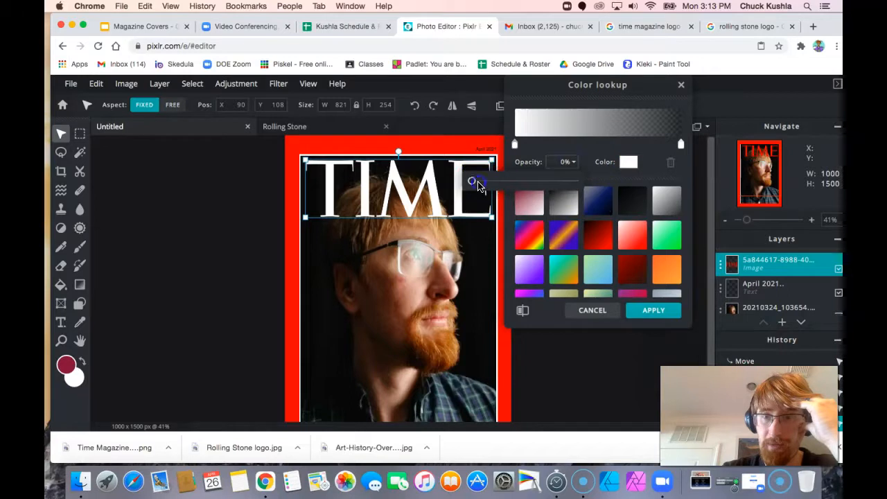
pyautogui.moveTo(472, 181); pyautogui.dragTo(582, 177)
pyautogui.click(422, 211)
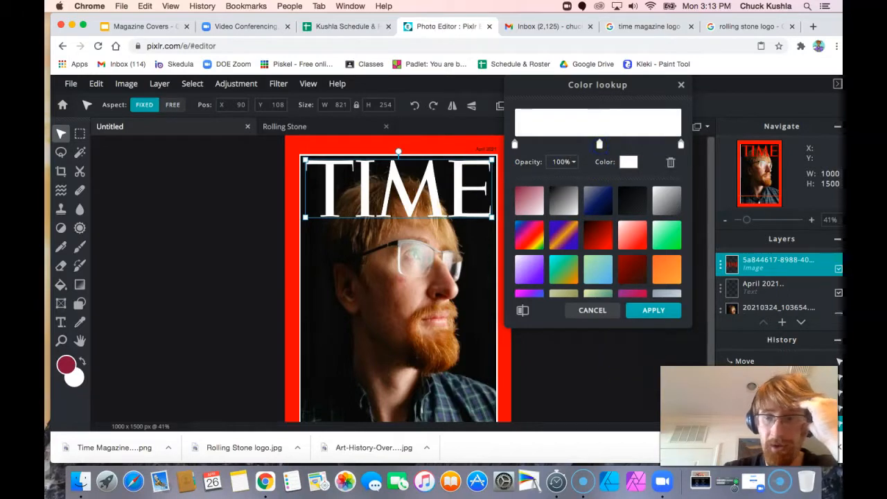
pyautogui.click(633, 311)
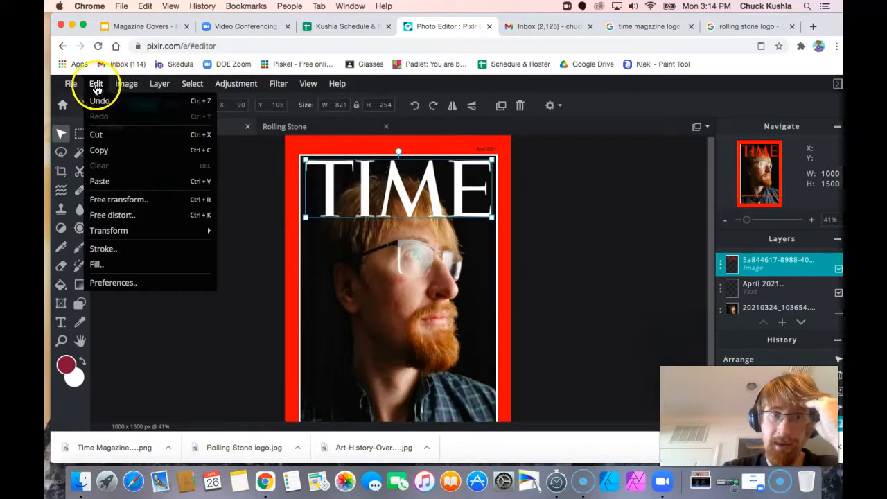
pyautogui.click(101, 102)
# Step: Preview more Color lookup gradients on the TIME logo: light green to blue, white to red, purple, and green to black
pyautogui.moveTo(234, 84)
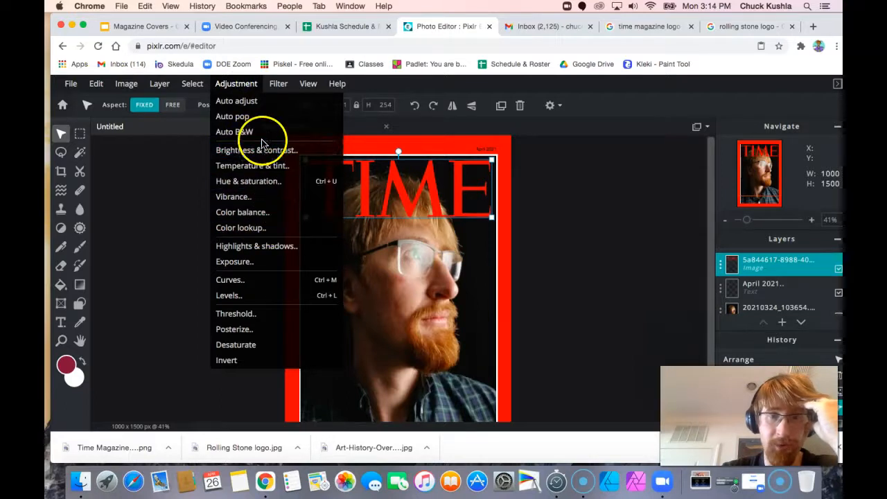
pyautogui.moveTo(268, 90)
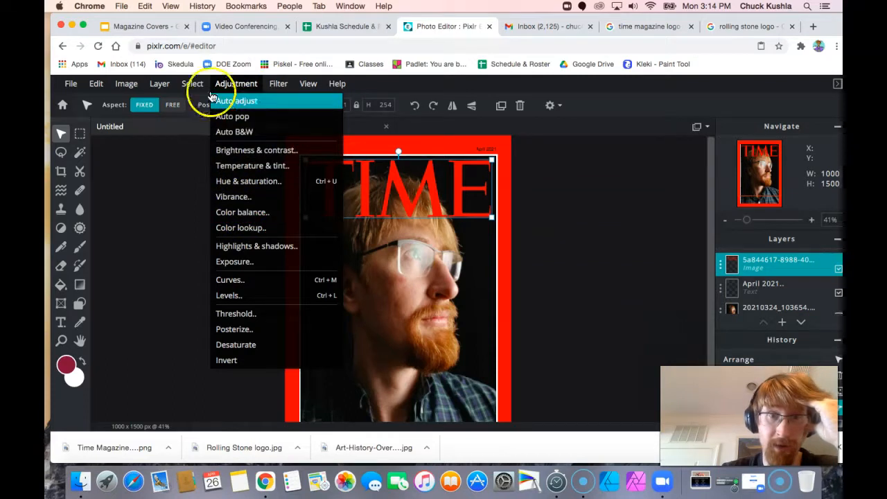
pyautogui.click(259, 229)
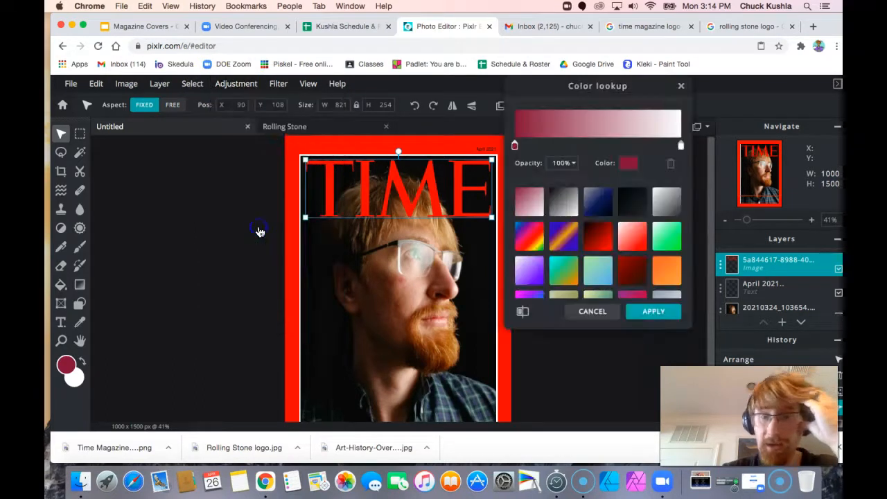
pyautogui.click(514, 147)
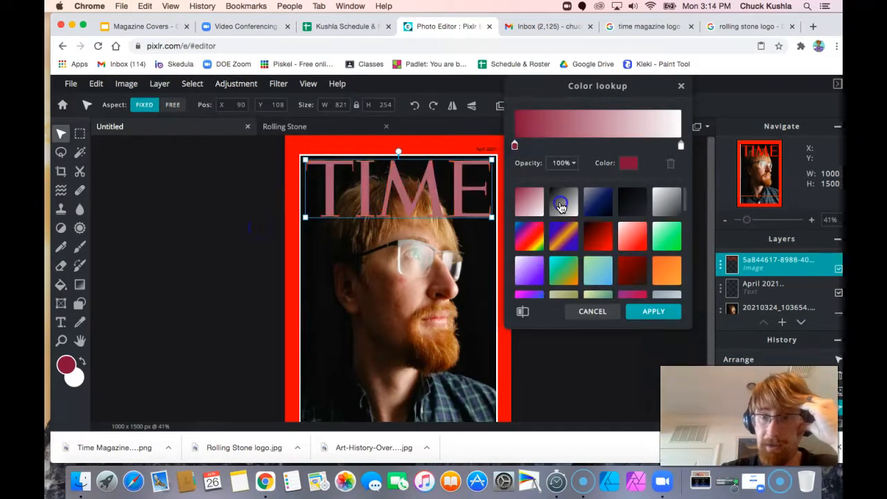
pyautogui.click(561, 207)
pyautogui.click(597, 269)
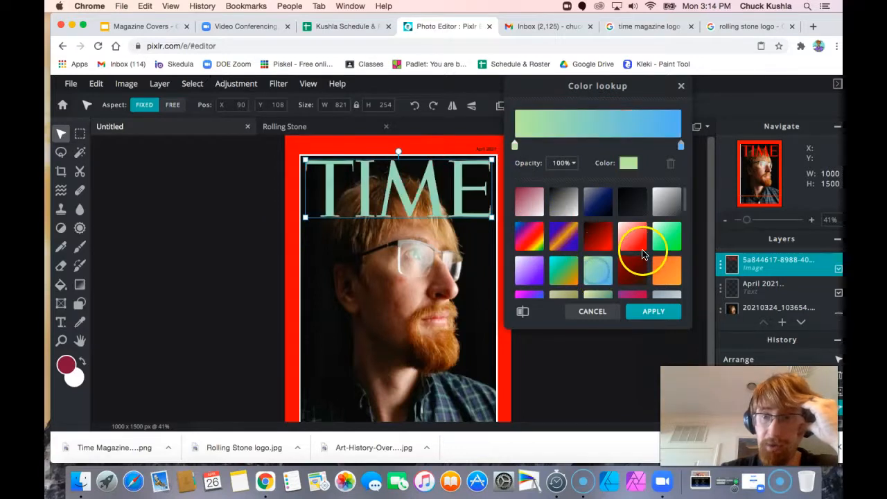
pyautogui.click(639, 239)
pyautogui.scroll(-3, 596, 284)
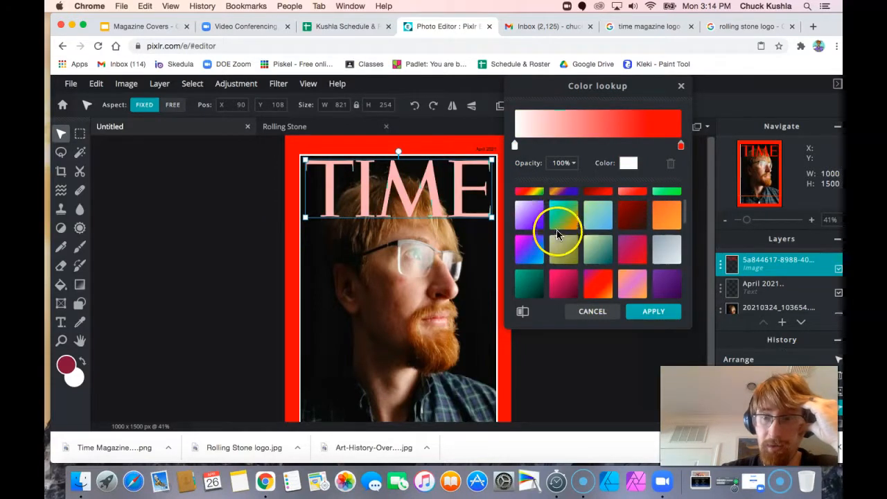
pyautogui.click(670, 292)
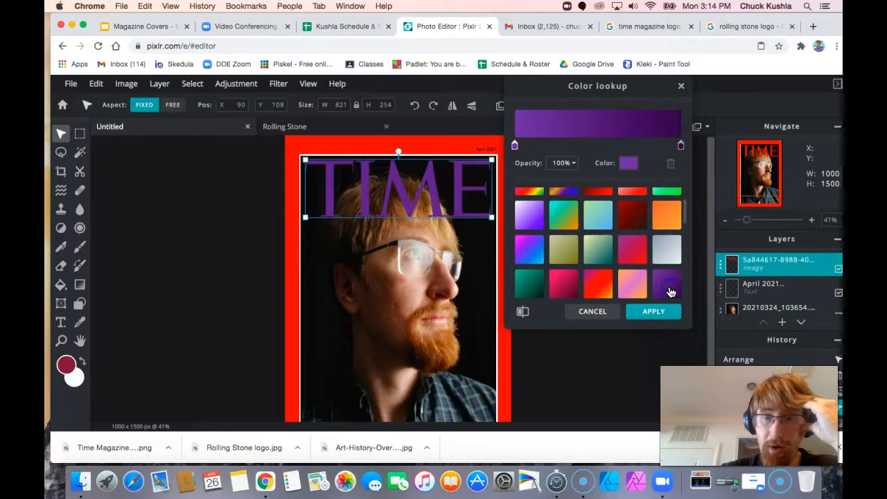
pyautogui.click(532, 277)
pyautogui.scroll(3, 532, 277)
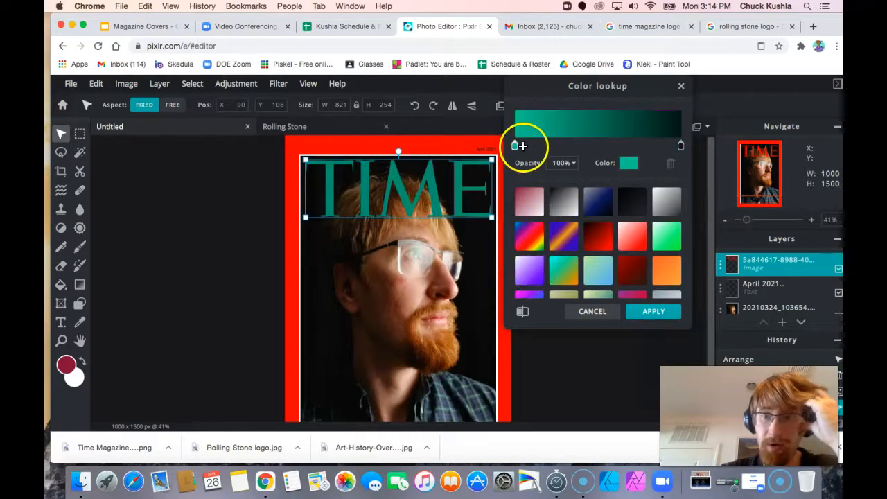
# Step: Try recoloring the TIME logo by setting both stops of the green-to-black Color lookup gradient to white, and undo it
pyautogui.click(632, 165)
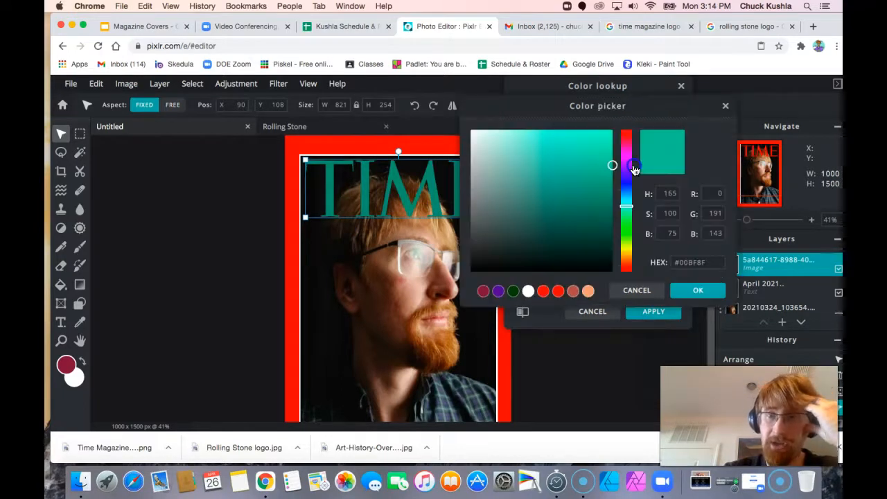
pyautogui.click(724, 106)
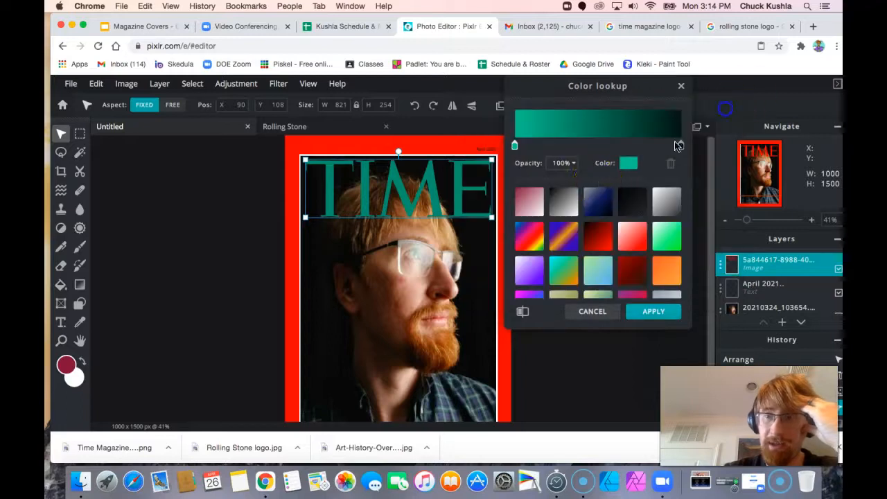
pyautogui.click(627, 165)
pyautogui.moveTo(543, 173); pyautogui.dragTo(522, 155)
pyautogui.moveTo(511, 185); pyautogui.dragTo(480, 126)
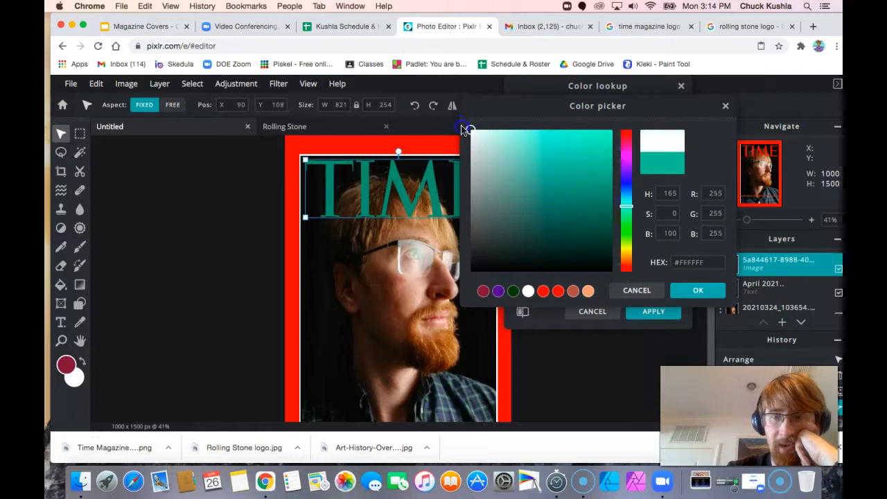
pyautogui.click(694, 289)
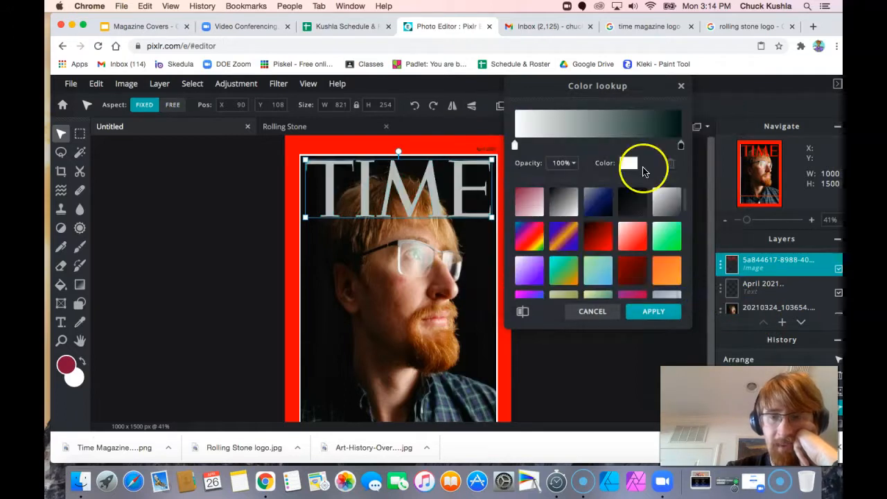
pyautogui.click(680, 145)
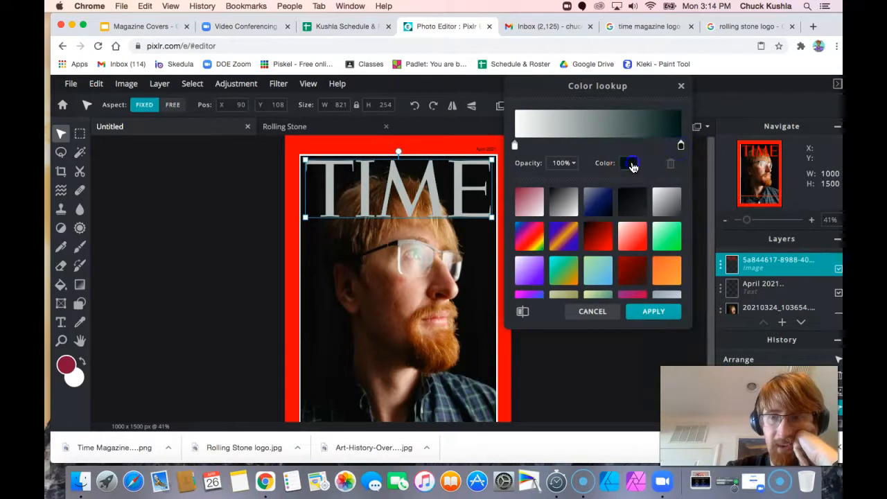
pyautogui.click(628, 162)
pyautogui.click(563, 175)
pyautogui.moveTo(563, 174)
pyautogui.mouseDown()
pyautogui.moveTo(475, 154)
pyautogui.moveTo(470, 129)
pyautogui.mouseUp()
pyautogui.click(690, 295)
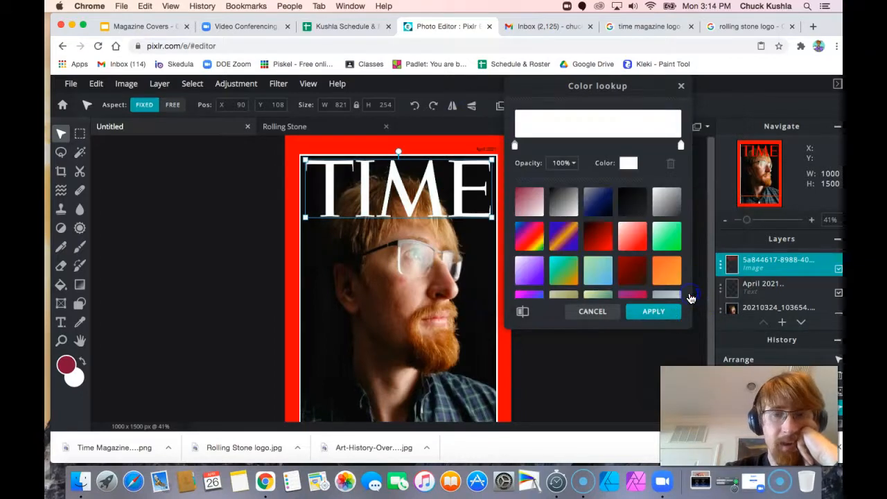
pyautogui.click(631, 315)
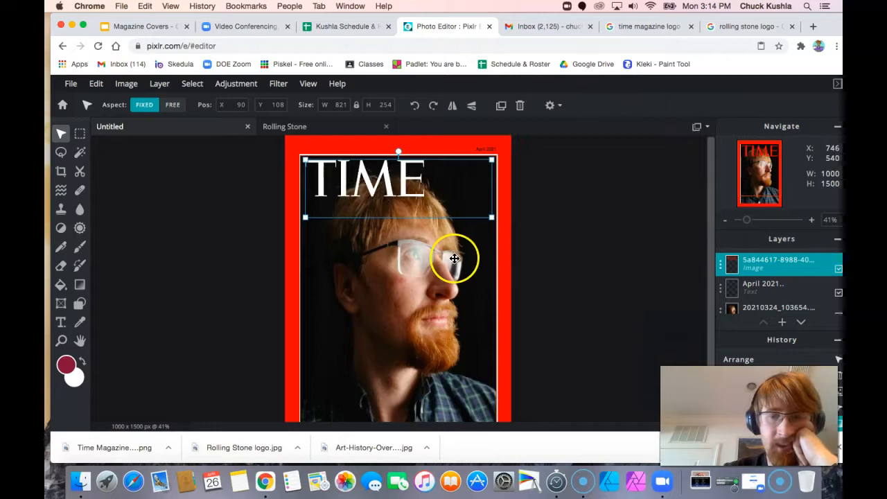
pyautogui.press('super+z')
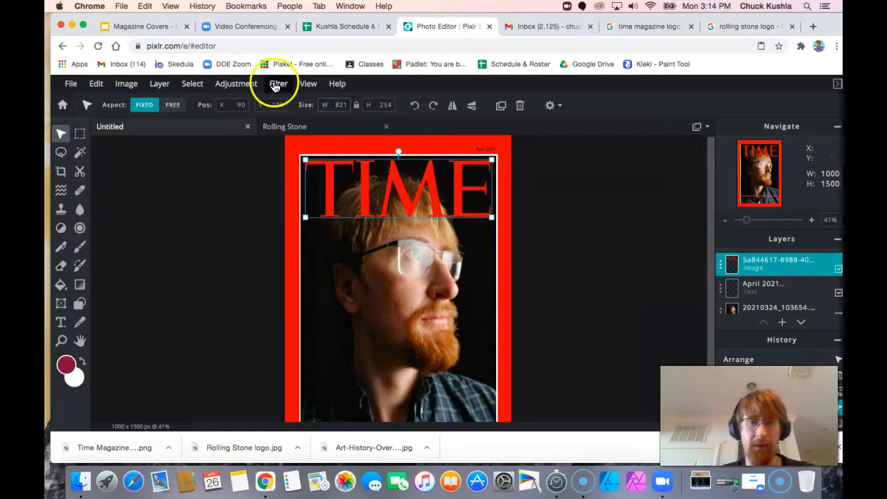
# Step: Recolor the TIME logo white using the black-to-white Color lookup gradient with its black stop changed to white, and deselect the layer
pyautogui.click(234, 83)
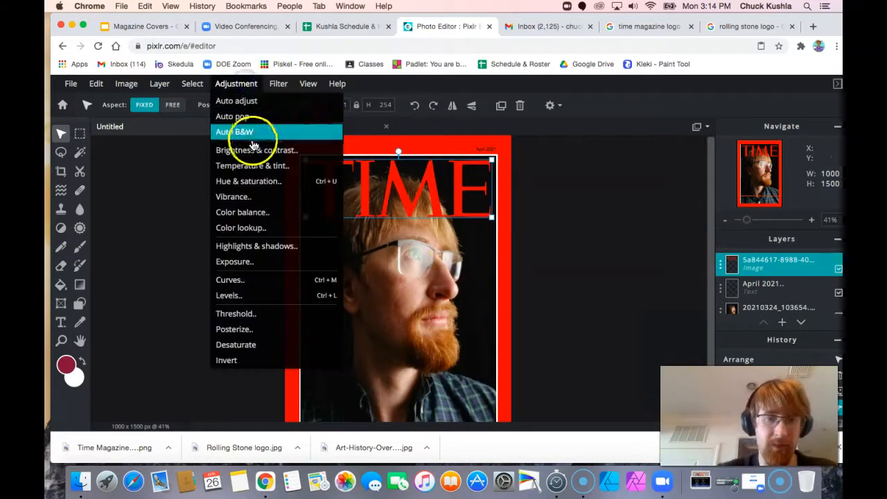
pyautogui.click(246, 227)
pyautogui.click(561, 200)
pyautogui.click(514, 147)
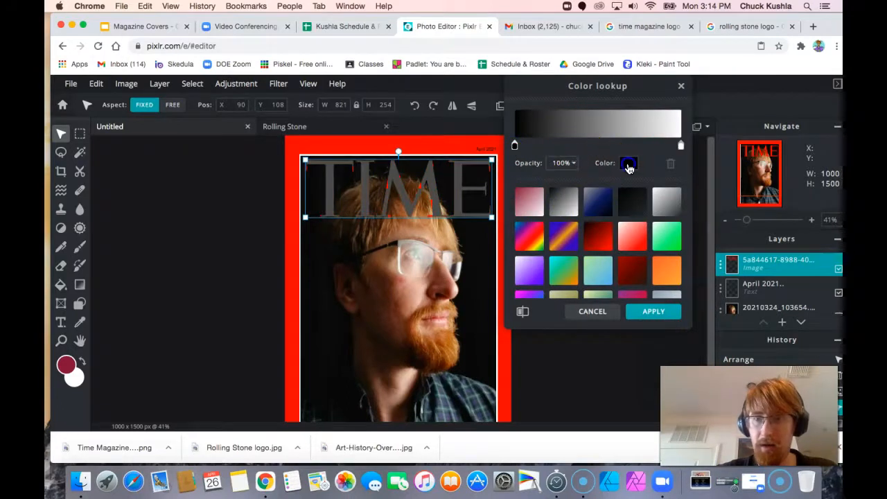
pyautogui.click(629, 163)
pyautogui.moveTo(436, 141); pyautogui.dragTo(471, 131)
pyautogui.click(682, 293)
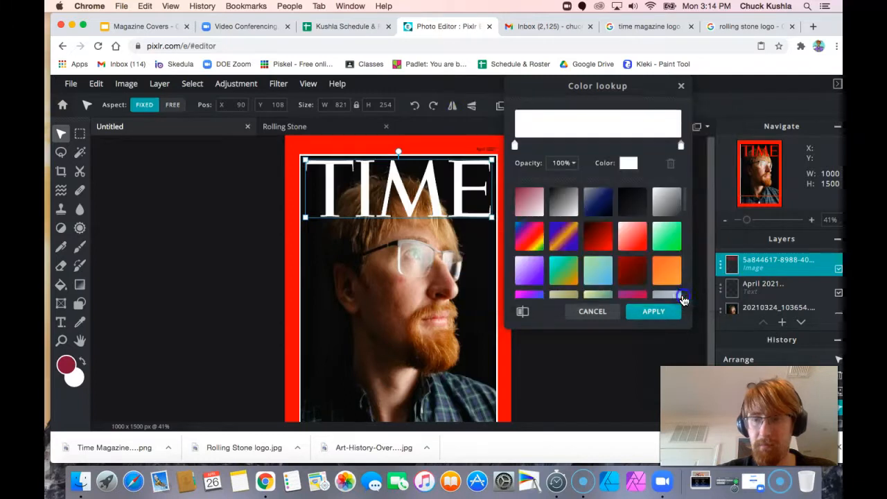
pyautogui.click(632, 313)
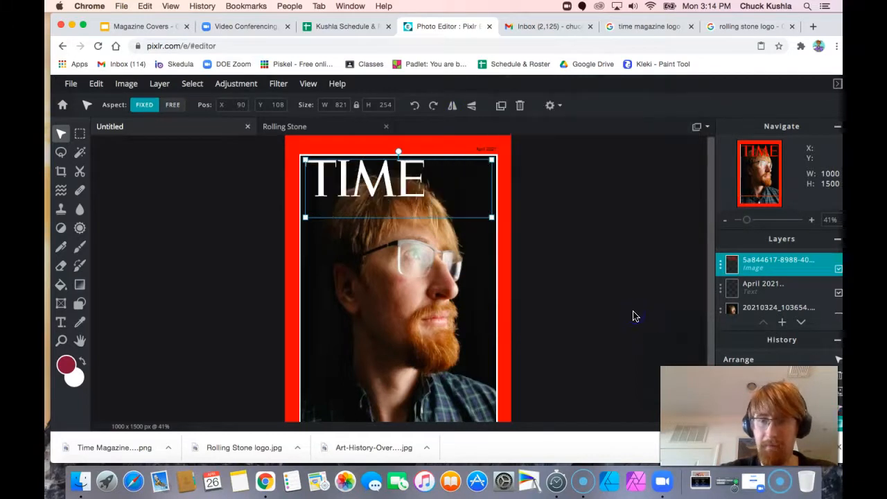
pyautogui.click(600, 328)
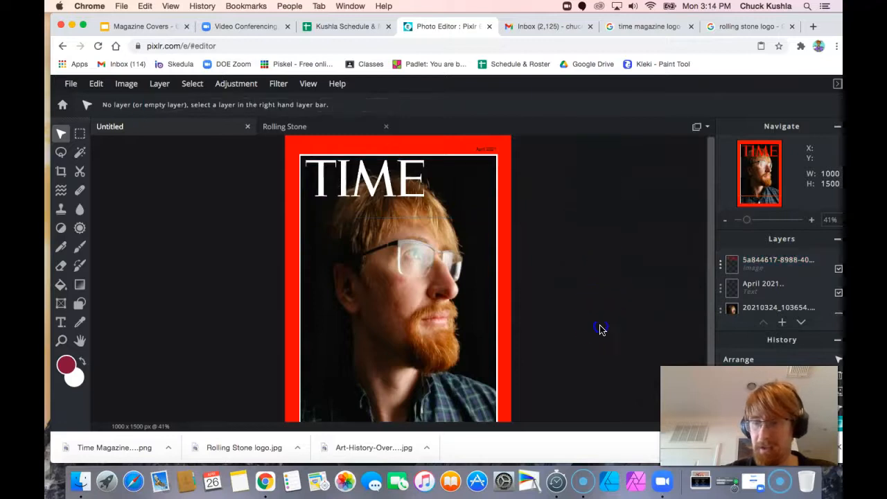
# Step: Enlarge the TIME logo proportionally to 1264 × 391 px so its letters span the framed photo, and deselect it
pyautogui.click(345, 192)
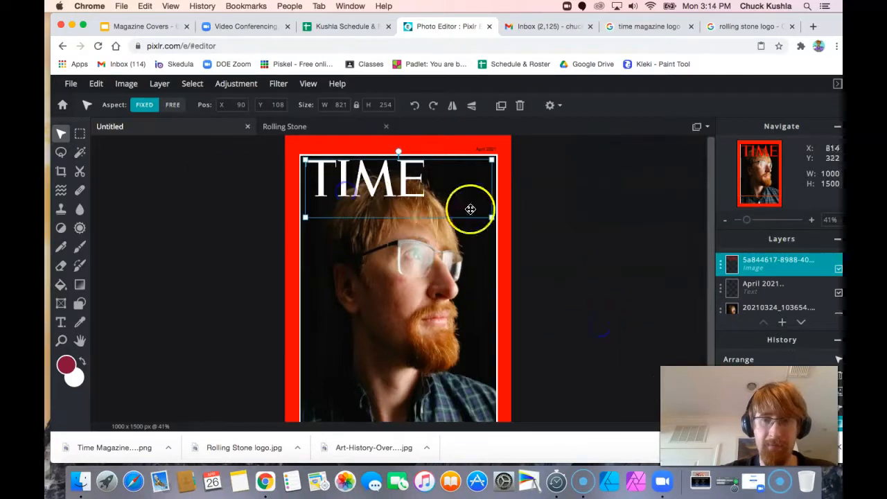
pyautogui.moveTo(491, 218); pyautogui.dragTo(591, 269)
pyautogui.click(618, 310)
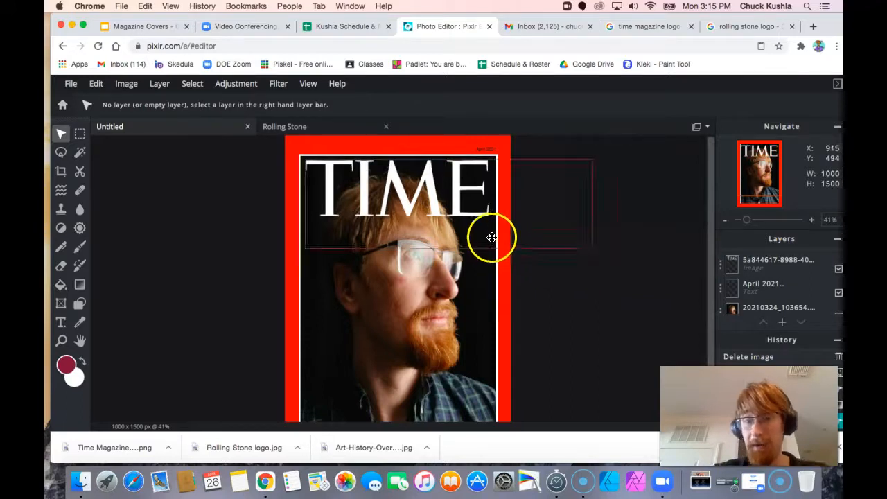
# Step: Set the TIME logo layer's transparency to 65 and inspect the portrait through the letters up close
pyautogui.doubleClick(726, 268)
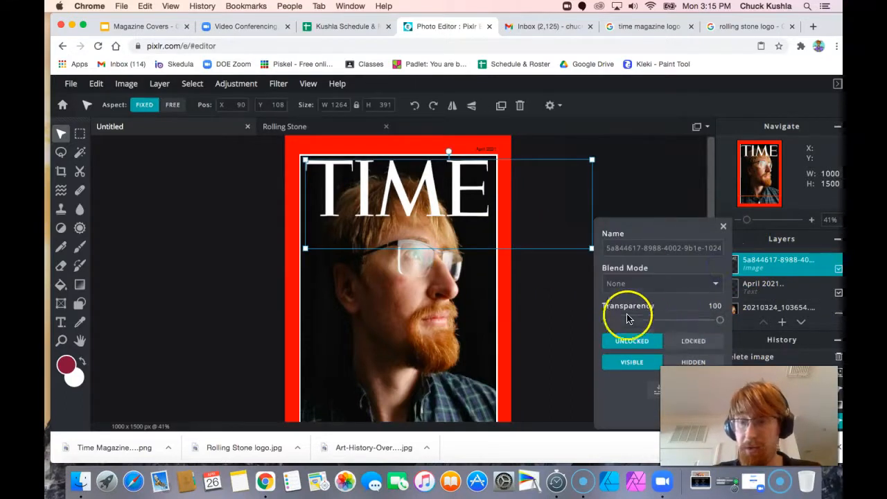
pyautogui.click(575, 318)
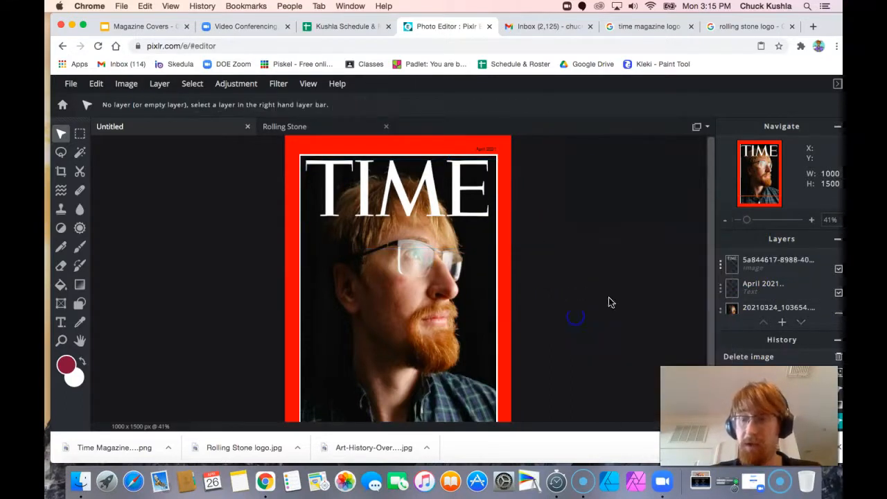
pyautogui.doubleClick(721, 269)
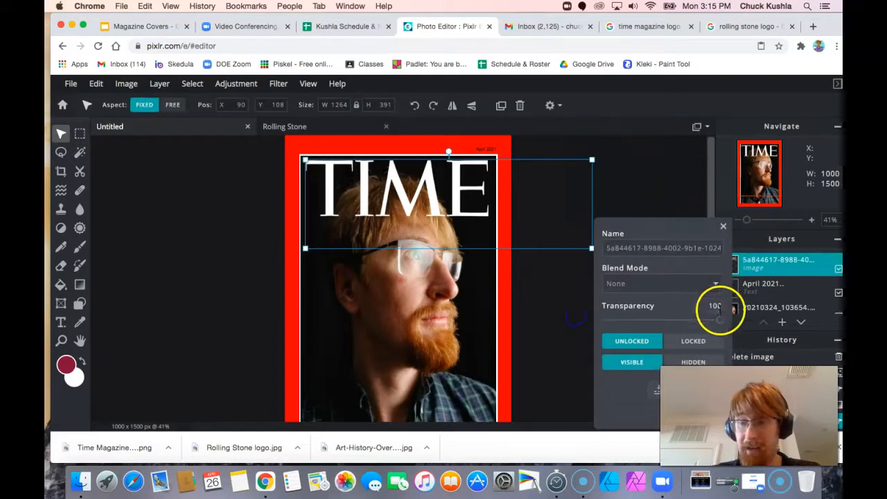
pyautogui.moveTo(716, 322); pyautogui.dragTo(680, 322)
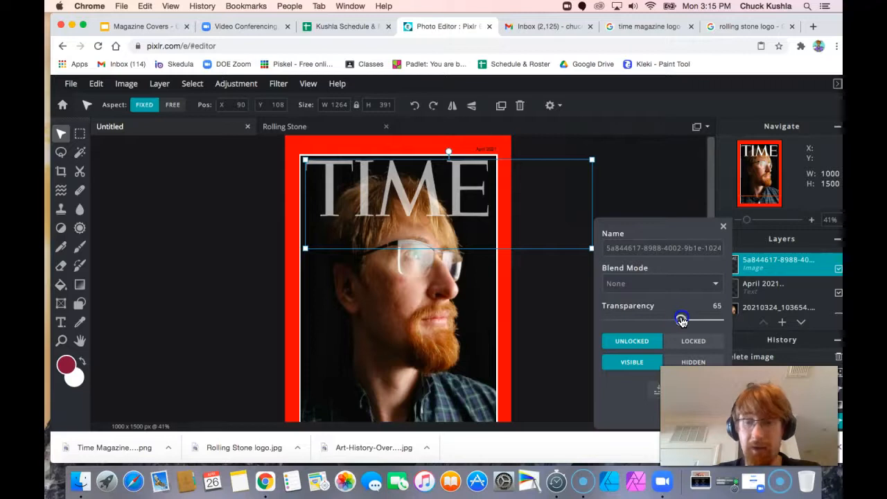
pyautogui.click(542, 306)
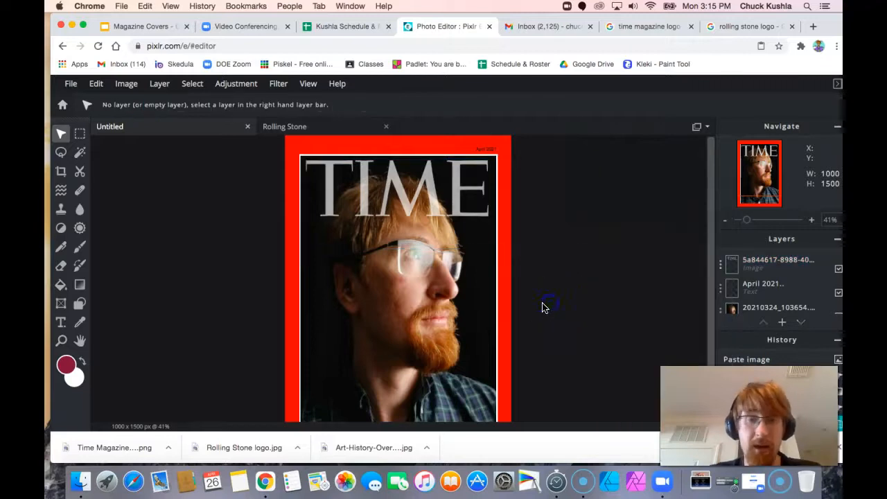
pyautogui.scroll(3, 466, 271)
pyautogui.scroll(2, 464, 273)
pyautogui.moveTo(472, 254); pyautogui.dragTo(449, 322)
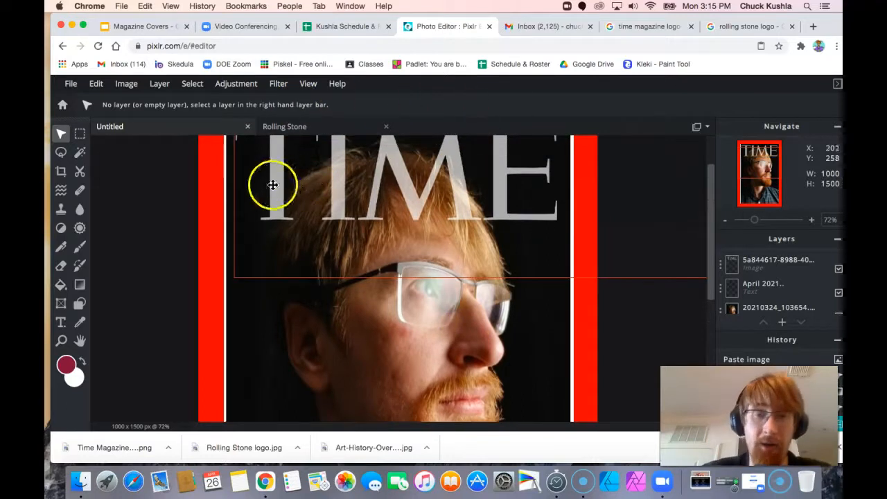
# Step: In the Rolling Stone document, select the logo layer and set up the Cutout tool with the lasso in Remove from mask mode
pyautogui.click(270, 132)
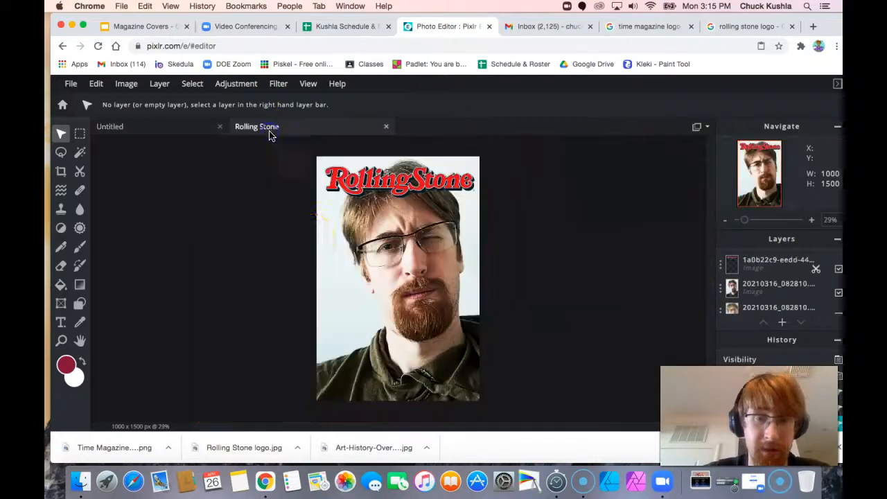
pyautogui.scroll(5, 367, 202)
pyautogui.scroll(-5, 367, 203)
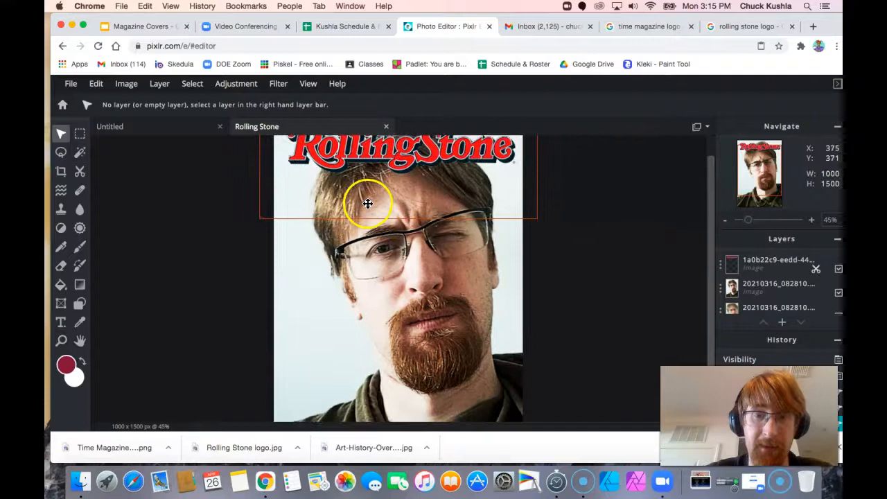
pyautogui.click(379, 168)
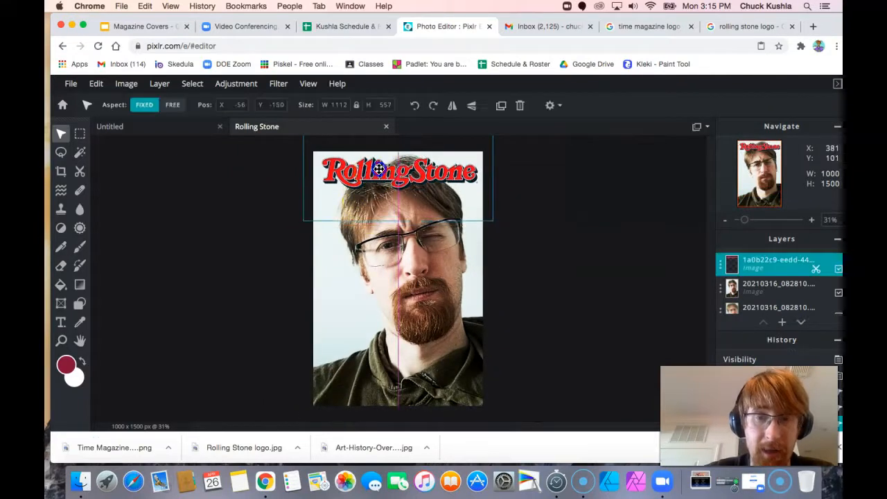
pyautogui.scroll(2, 363, 191)
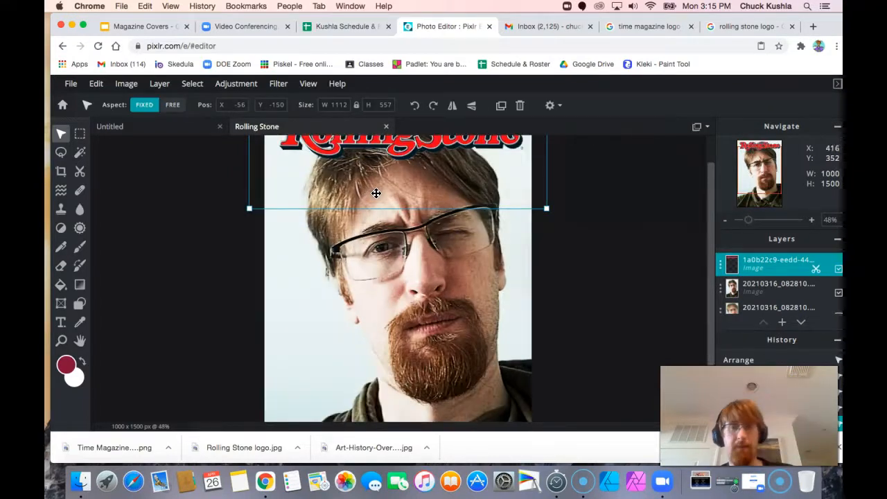
pyautogui.scroll(2, 369, 258)
pyautogui.scroll(4, 334, 202)
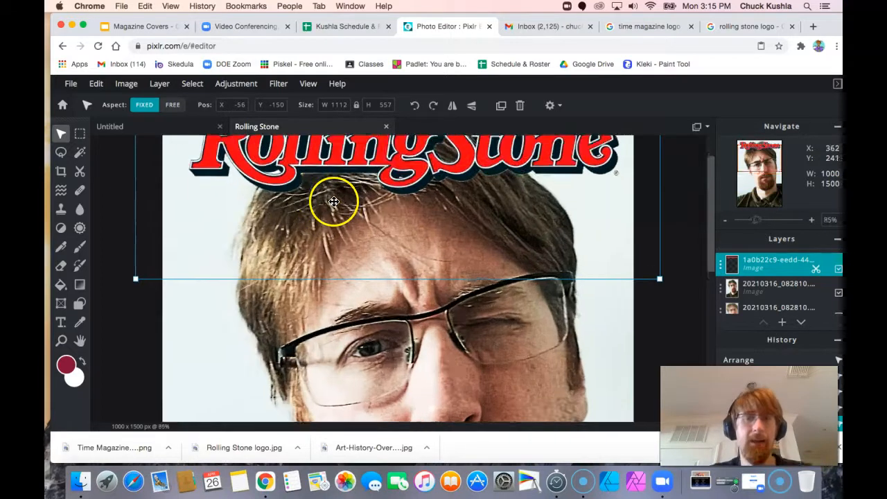
pyautogui.click(80, 170)
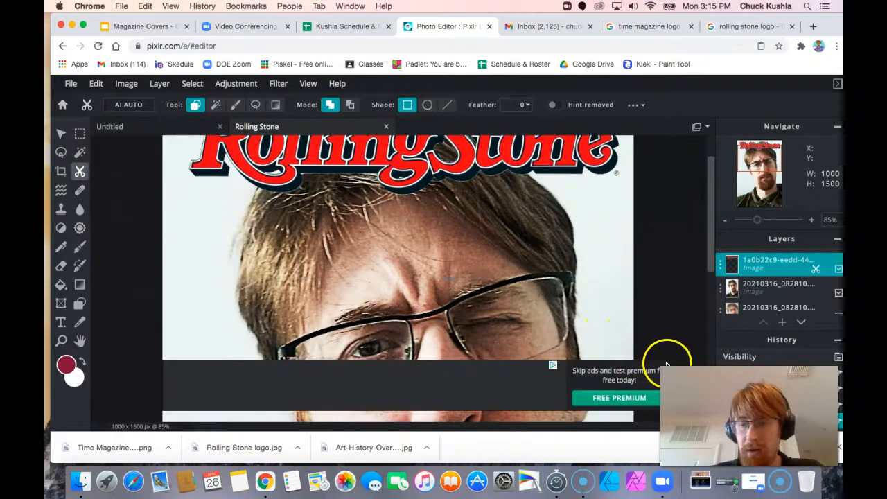
pyautogui.click(255, 105)
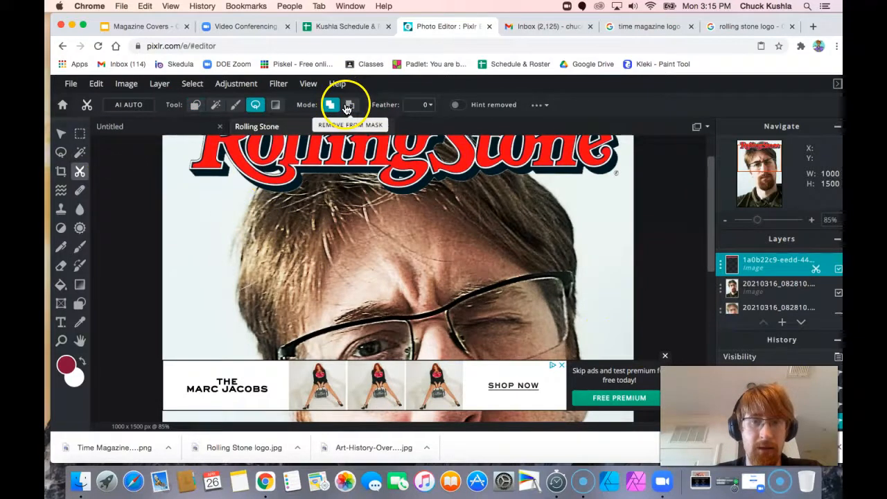
pyautogui.click(348, 105)
# Step: Lasso away the middle letters of the Rolling Stone logo where they cover the hair, so the head overlaps the title
pyautogui.scroll(3, 248, 194)
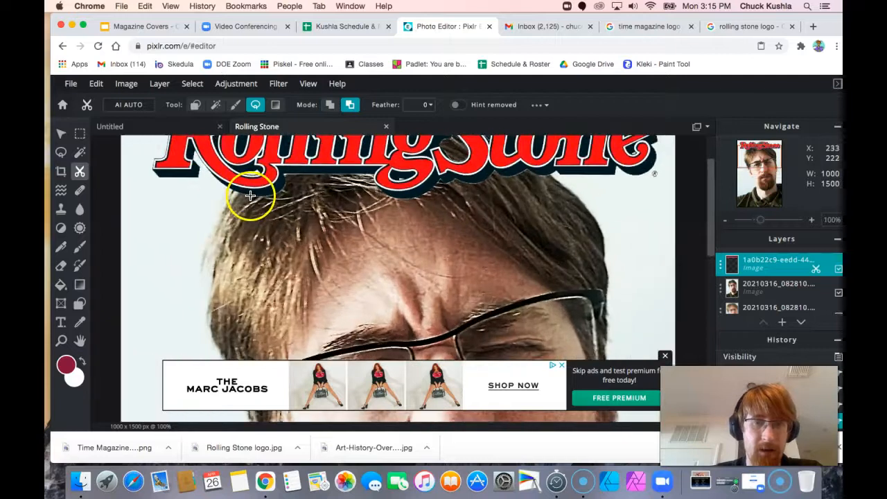
pyautogui.scroll(-3, 250, 196)
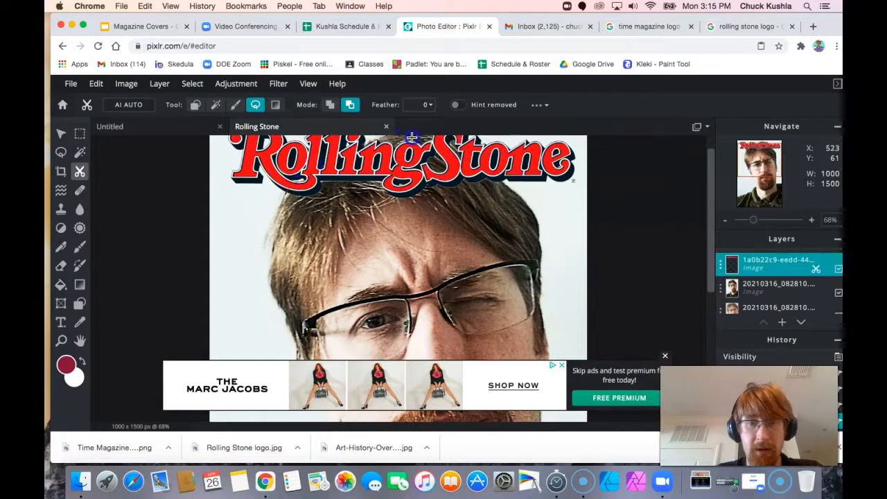
pyautogui.moveTo(416, 202); pyautogui.dragTo(288, 210)
pyautogui.moveTo(422, 207); pyautogui.dragTo(375, 266)
pyautogui.moveTo(447, 147); pyautogui.dragTo(446, 148)
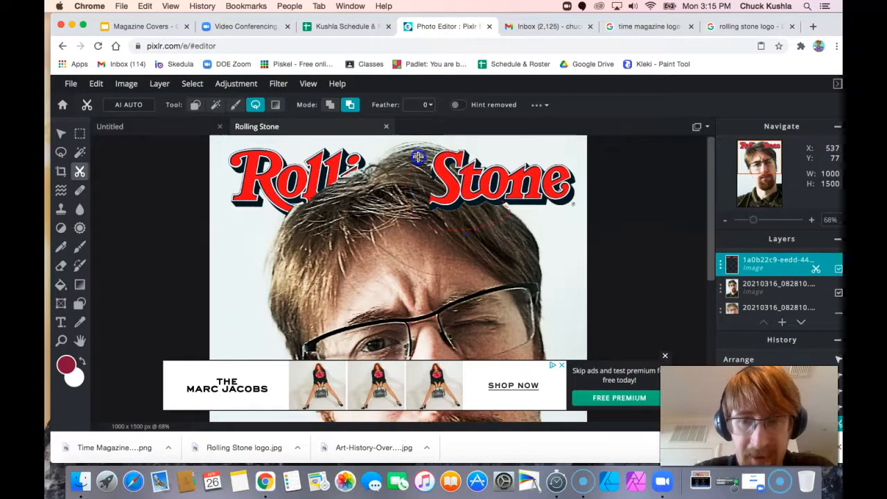
pyautogui.moveTo(418, 157); pyautogui.dragTo(418, 154)
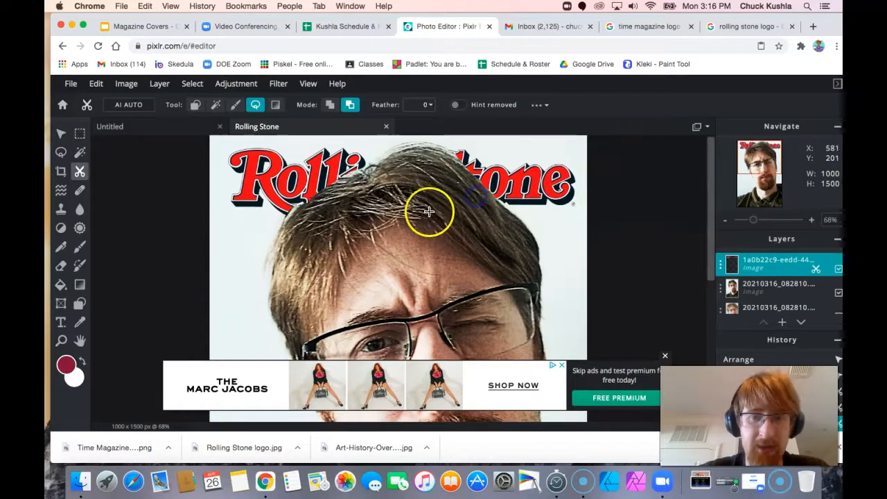
# Step: Restore the missing part of the logo's letter "i" beside the hair with the lasso in the add-to-mask mode
pyautogui.scroll(5, 322, 197)
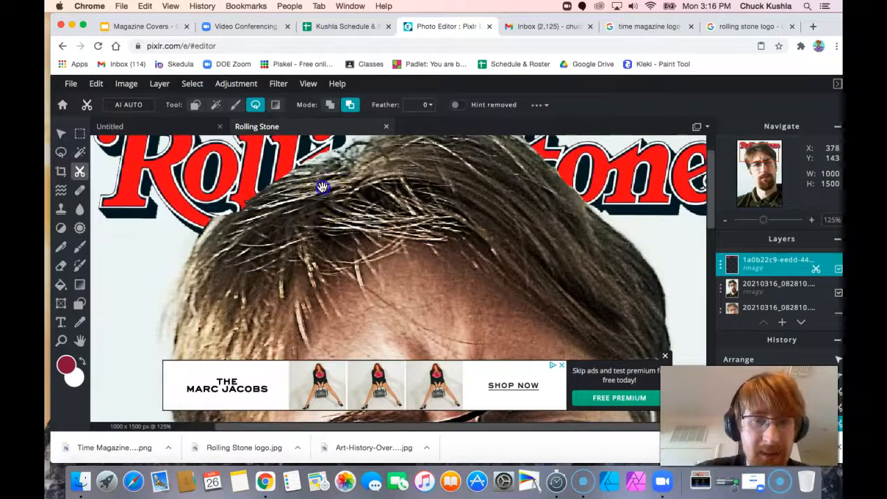
pyautogui.scroll(3, 322, 184)
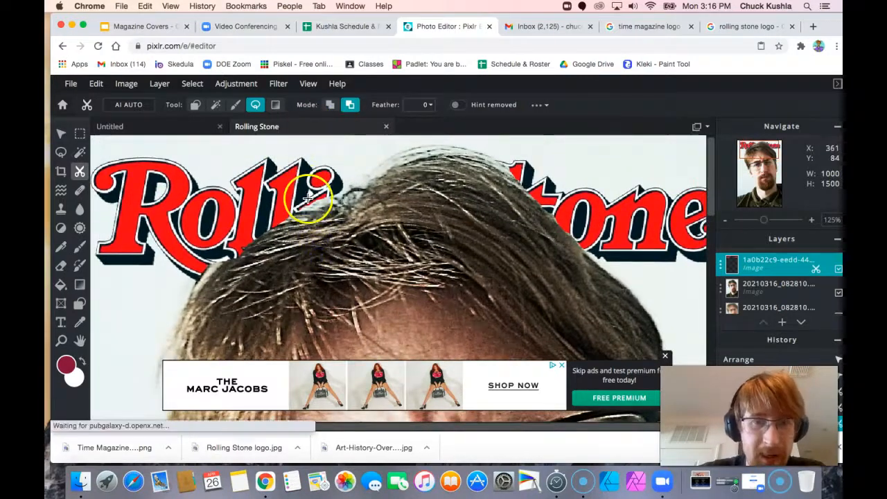
pyautogui.click(330, 105)
pyautogui.click(298, 209)
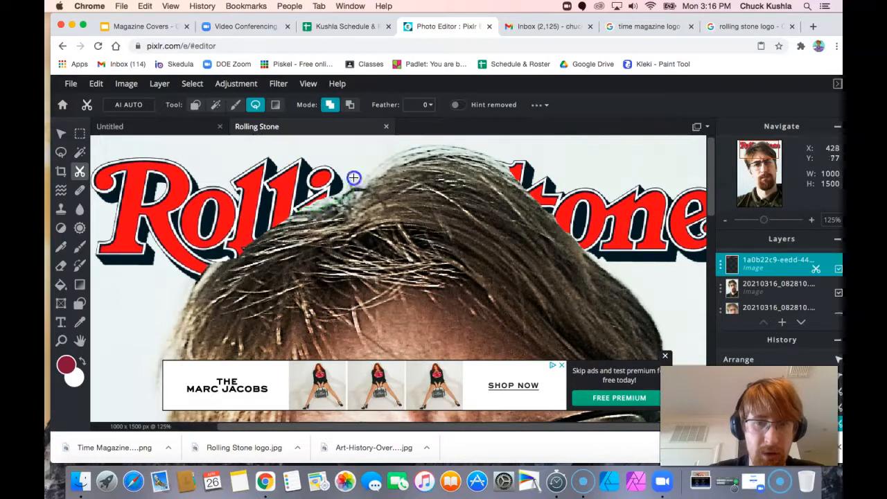
pyautogui.click(286, 182)
pyautogui.click(295, 211)
# Step: Try adding the area beside the logo's letter "i" back with the Cutout magic wand at tolerance 32, and undo it
pyautogui.click(215, 105)
pyautogui.click(340, 170)
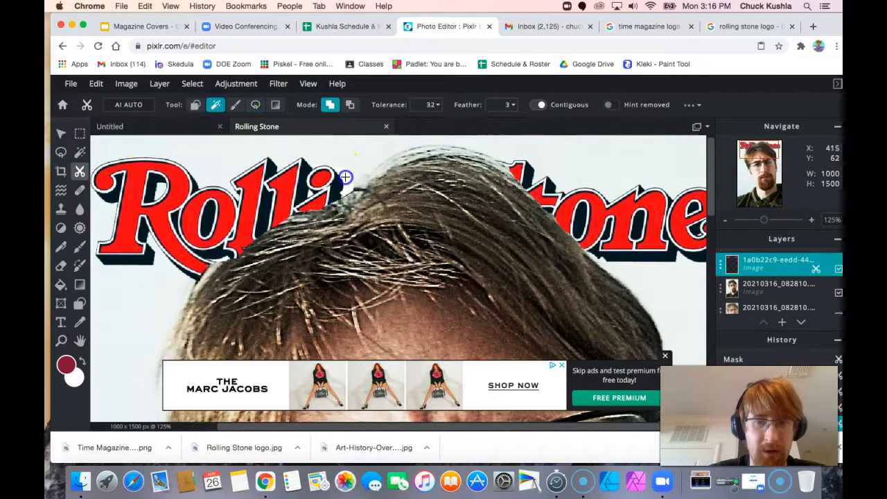
pyautogui.click(345, 177)
pyautogui.press('super+z')
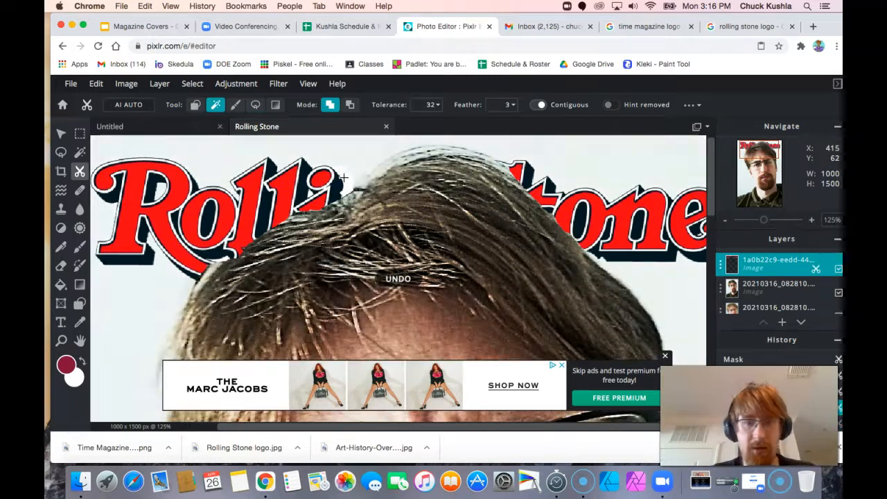
pyautogui.click(350, 105)
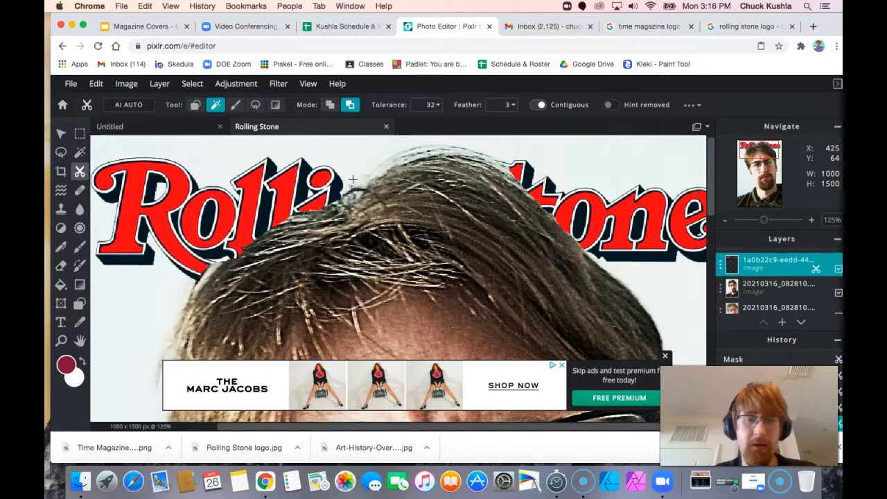
# Step: Dismiss the advertisement and compare the whole Rolling Stone cover with the TIME cover
pyautogui.scroll(-2, 346, 189)
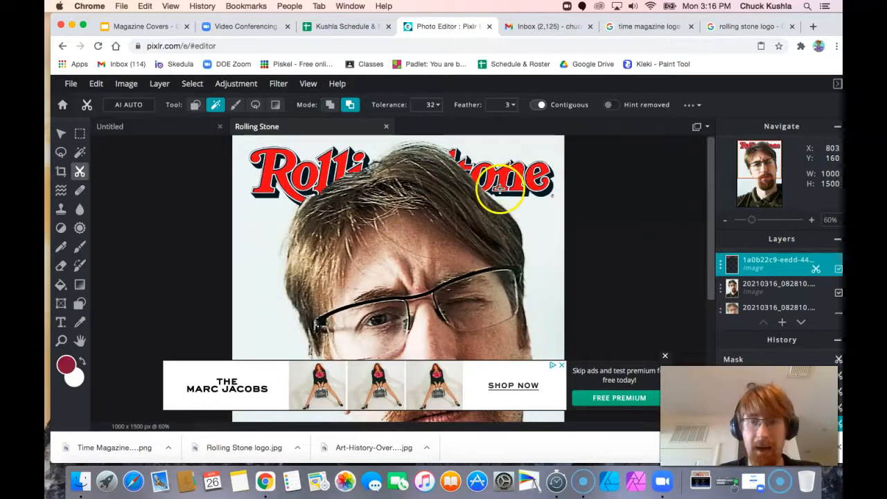
pyautogui.scroll(-3, 498, 185)
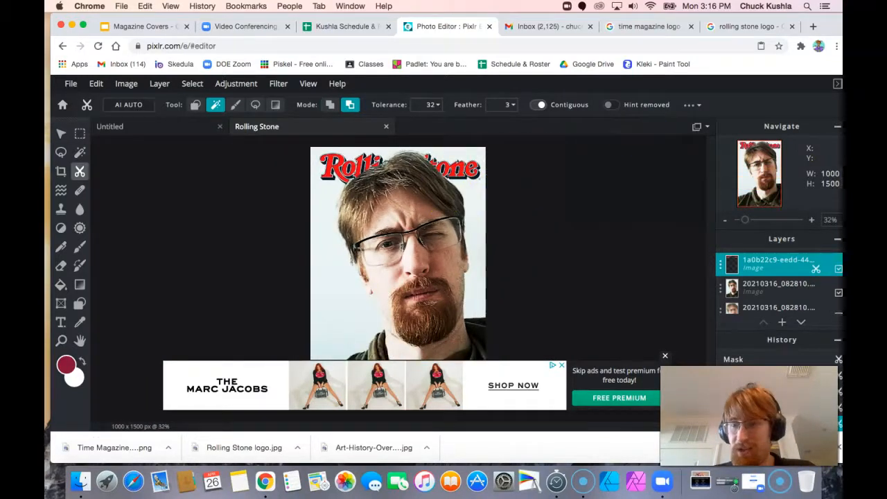
pyautogui.click(664, 358)
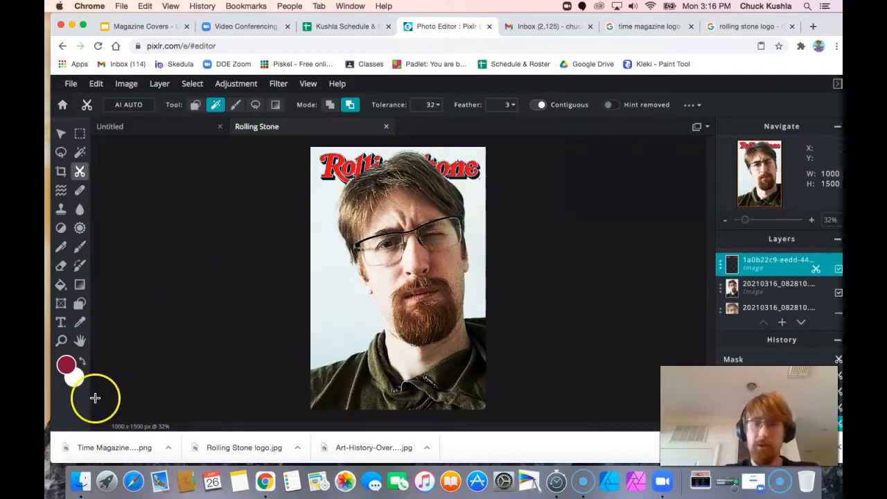
pyautogui.click(174, 131)
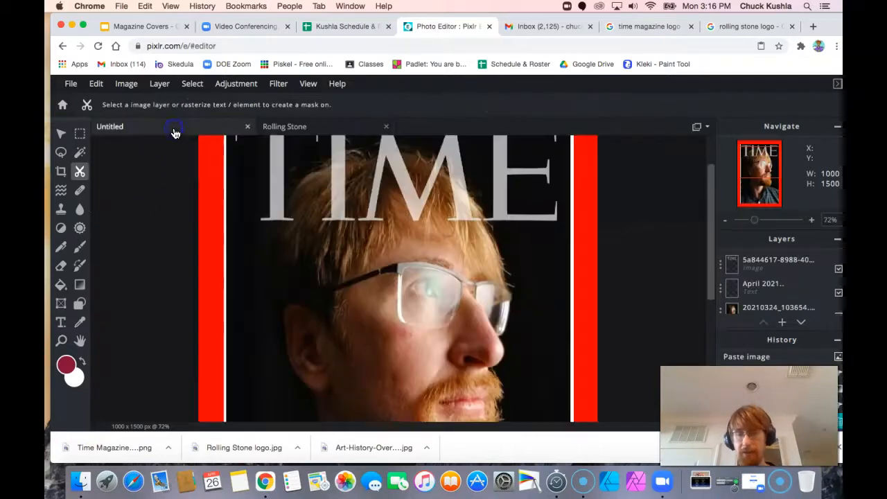
pyautogui.click(277, 132)
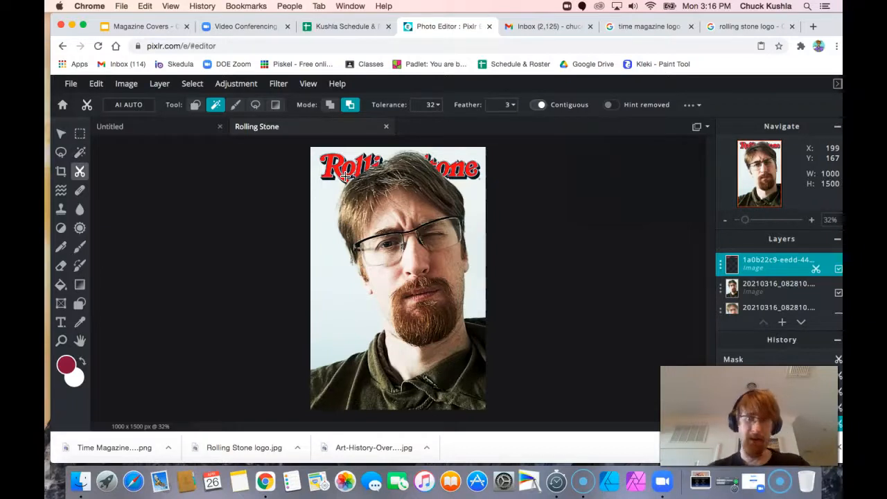
pyautogui.click(339, 214)
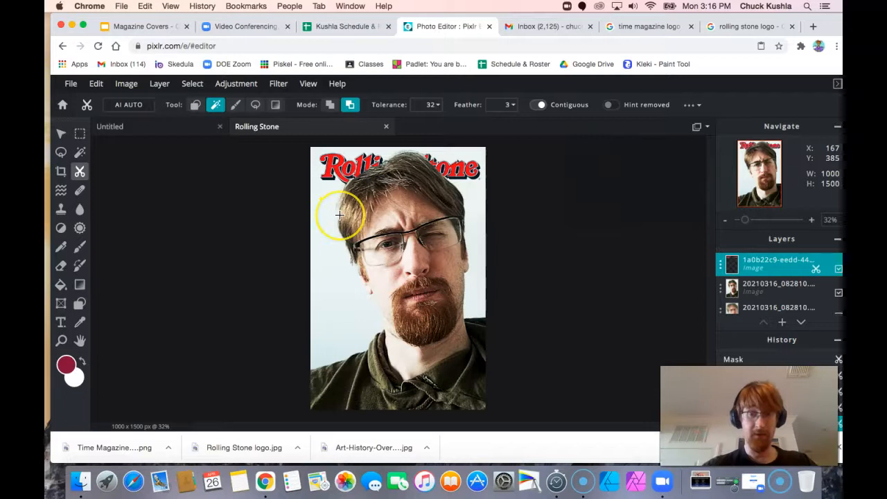